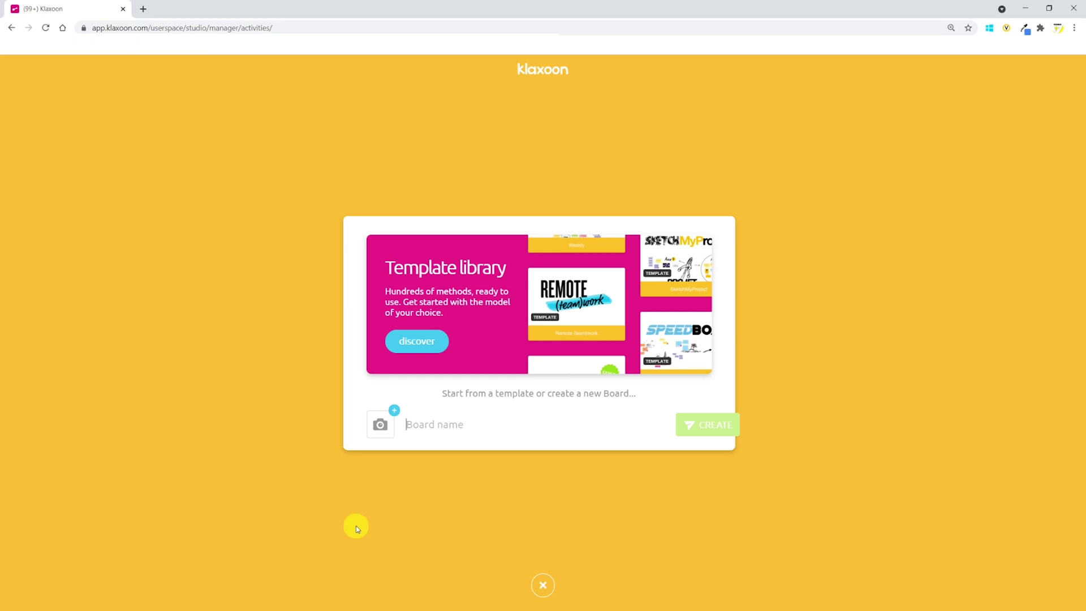
Find GoodMorning Meeting in the Discover template library and start a new board from it
click(410, 341)
scroll(641, 246, down, 3)
scroll(641, 249, down, 6)
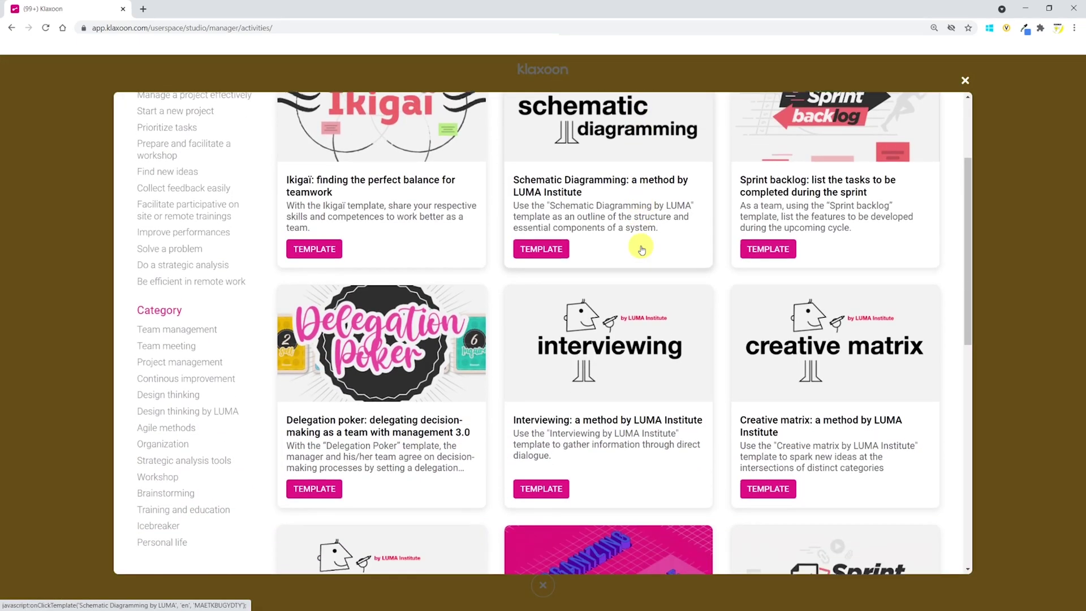
scroll(641, 249, down, 5)
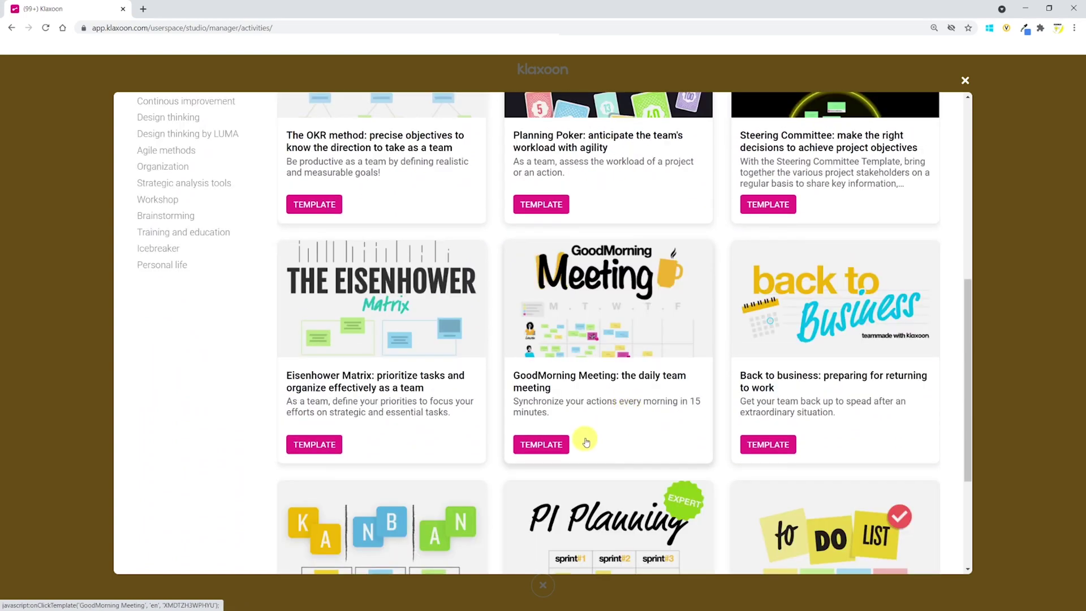
click(555, 445)
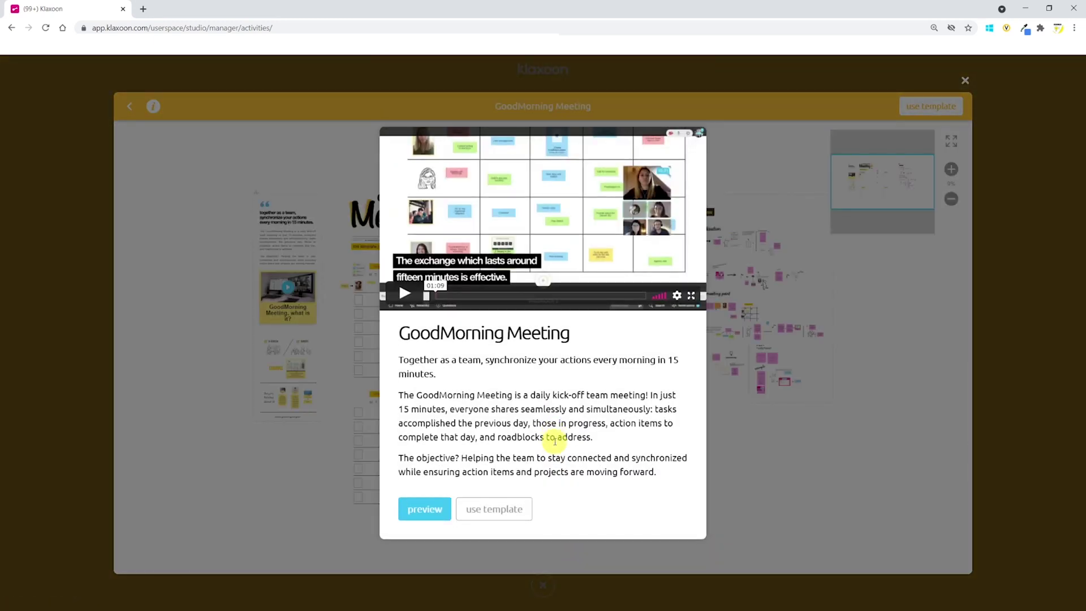
click(494, 510)
click(546, 438)
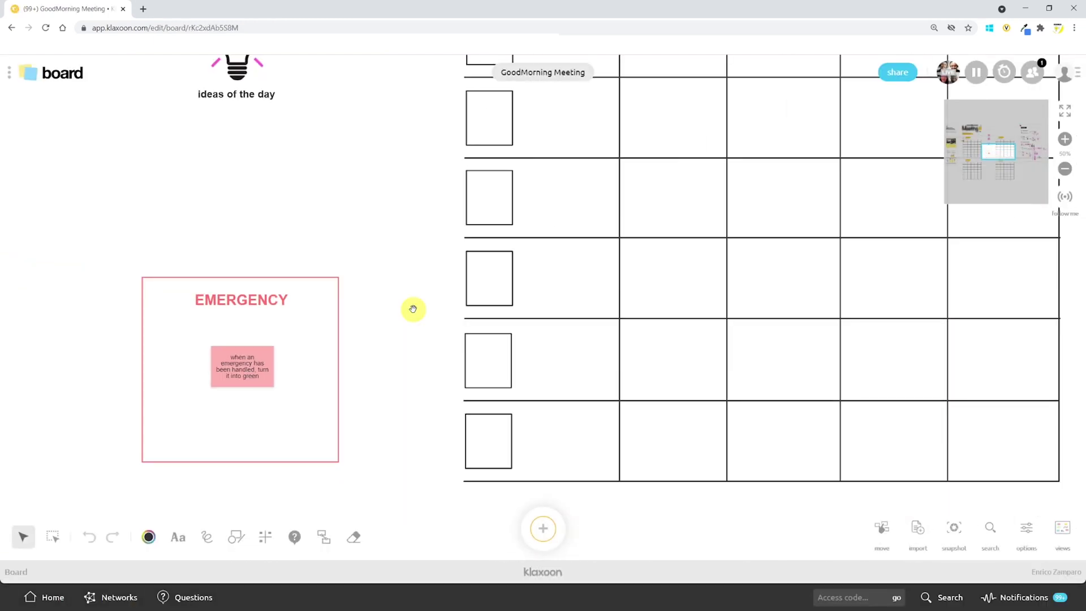
scroll(413, 309, up, 5)
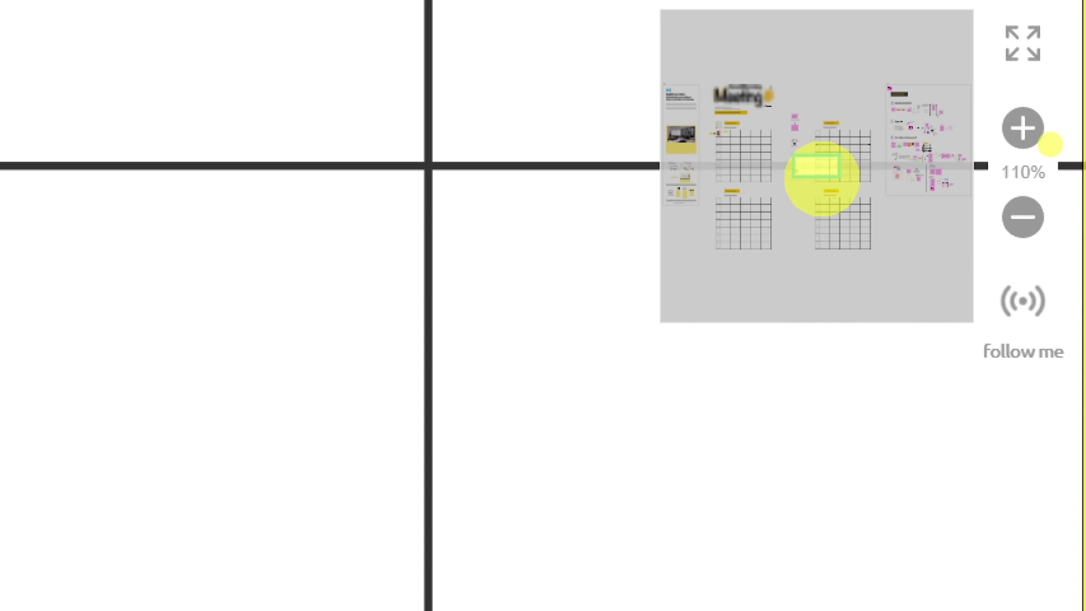
click(1023, 45)
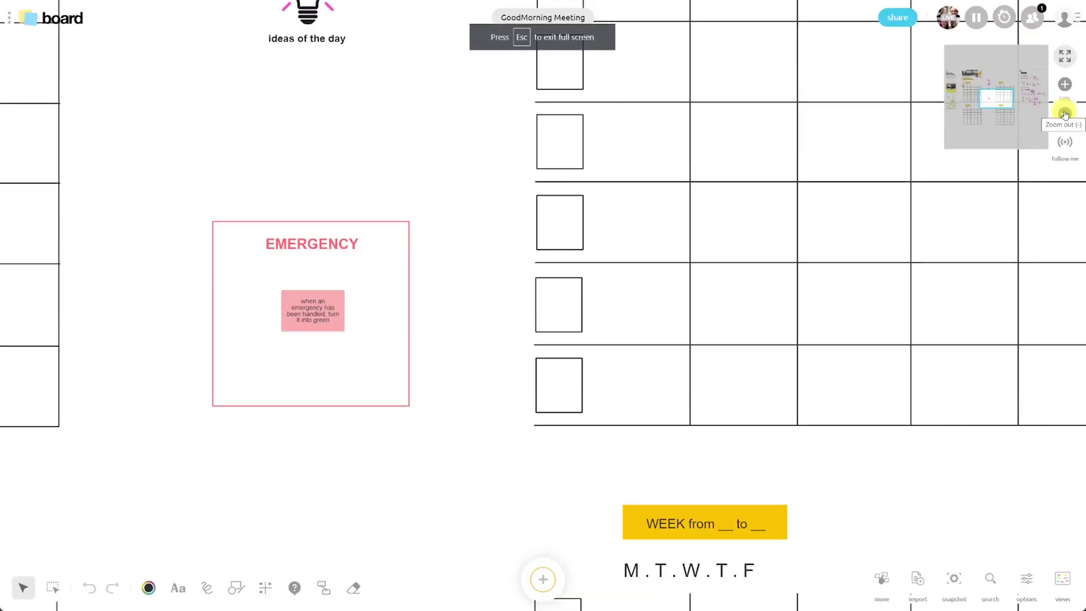
scroll(292, 442, down, 5)
scroll(292, 442, down, 5)
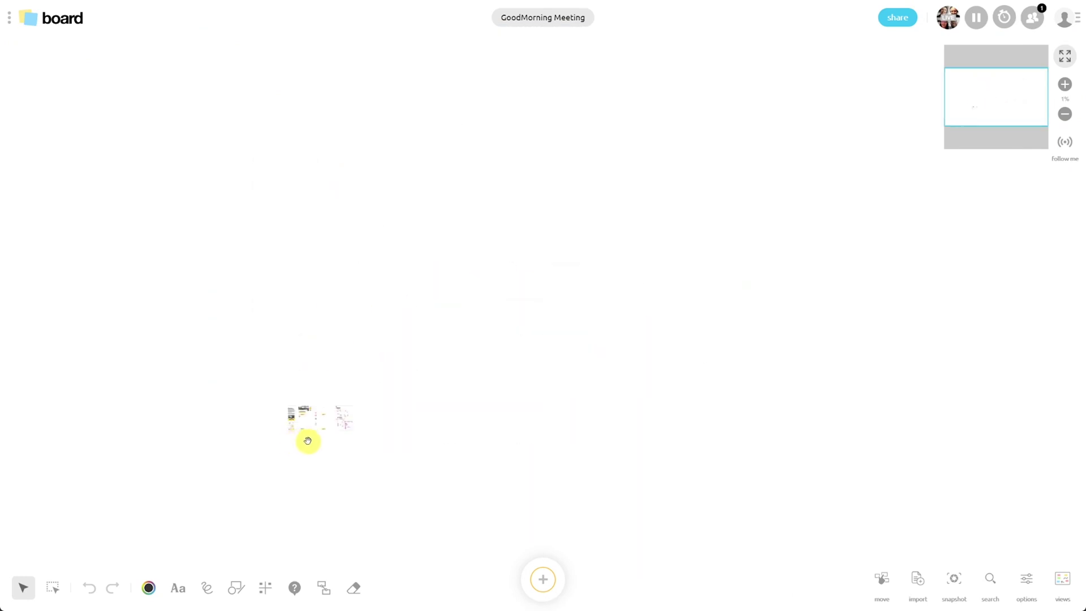
drag(432, 425, 319, 343)
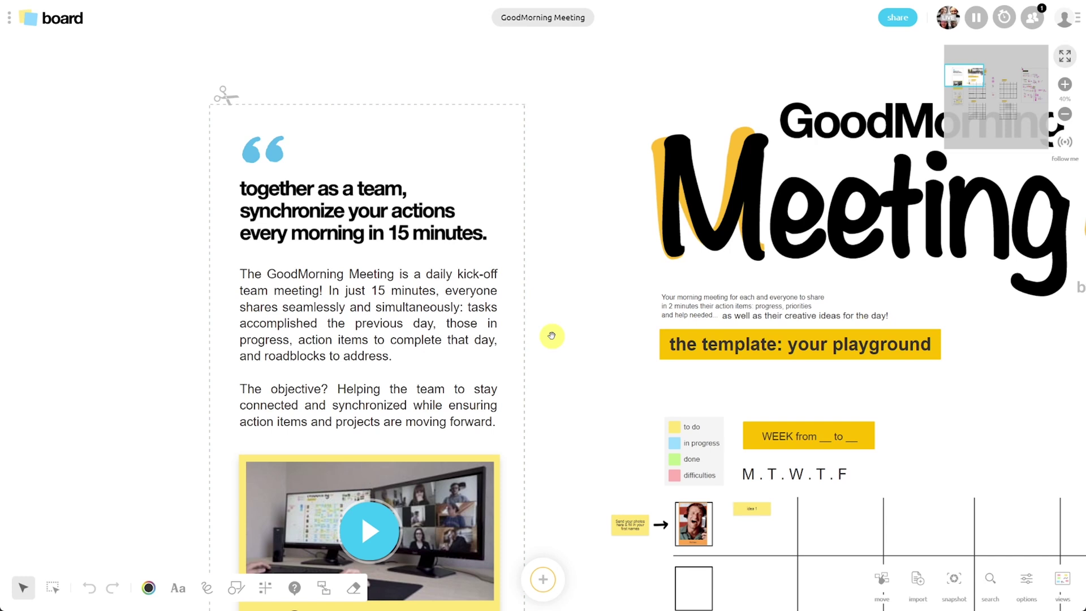
scroll(866, 543, down, 5)
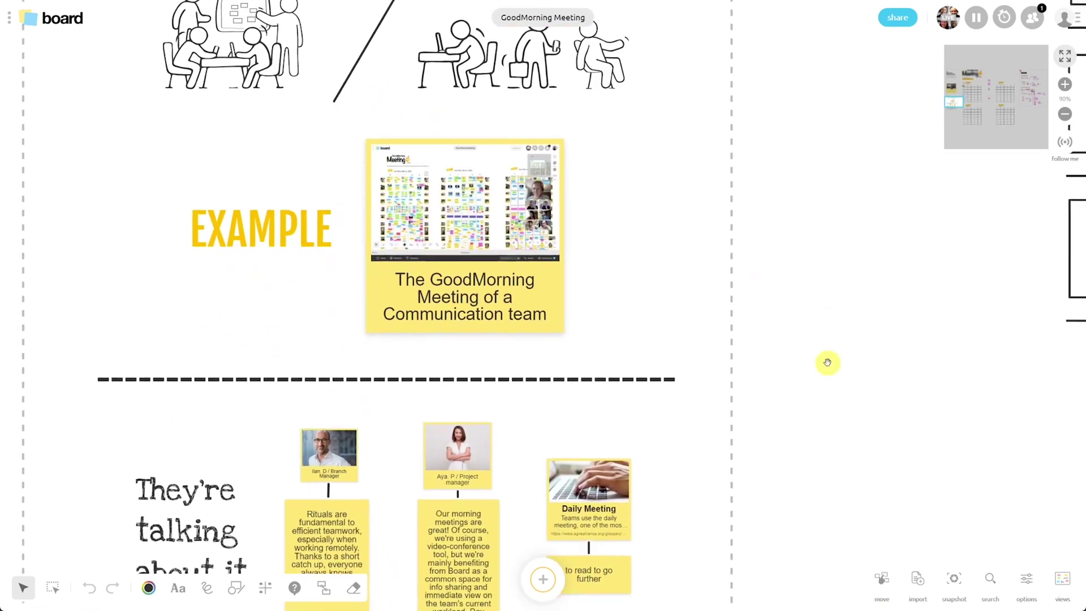
drag(847, 540, 814, 407)
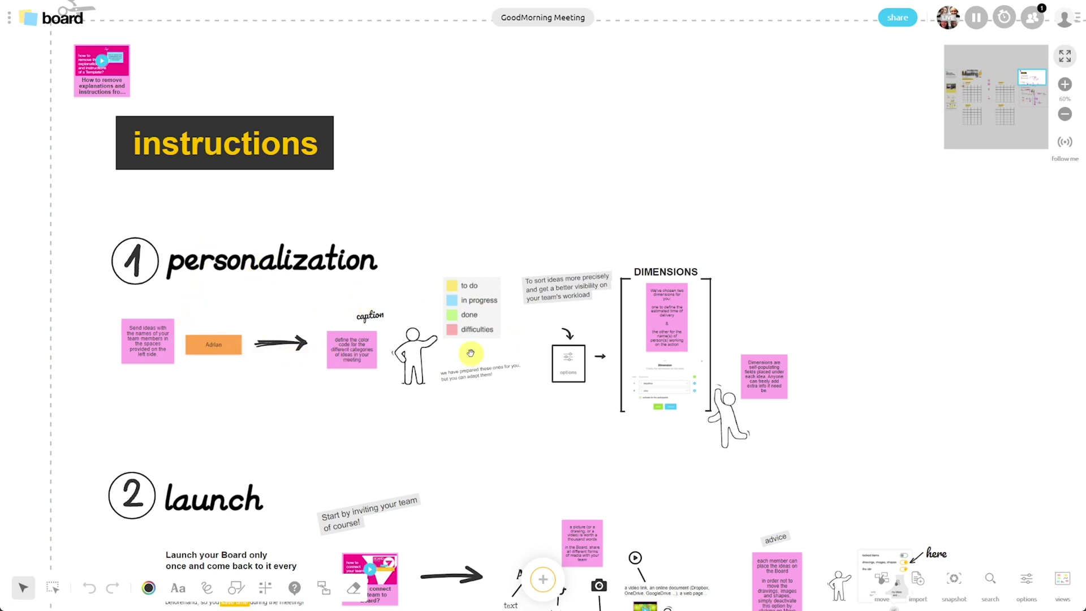
scroll(469, 353, down, 3)
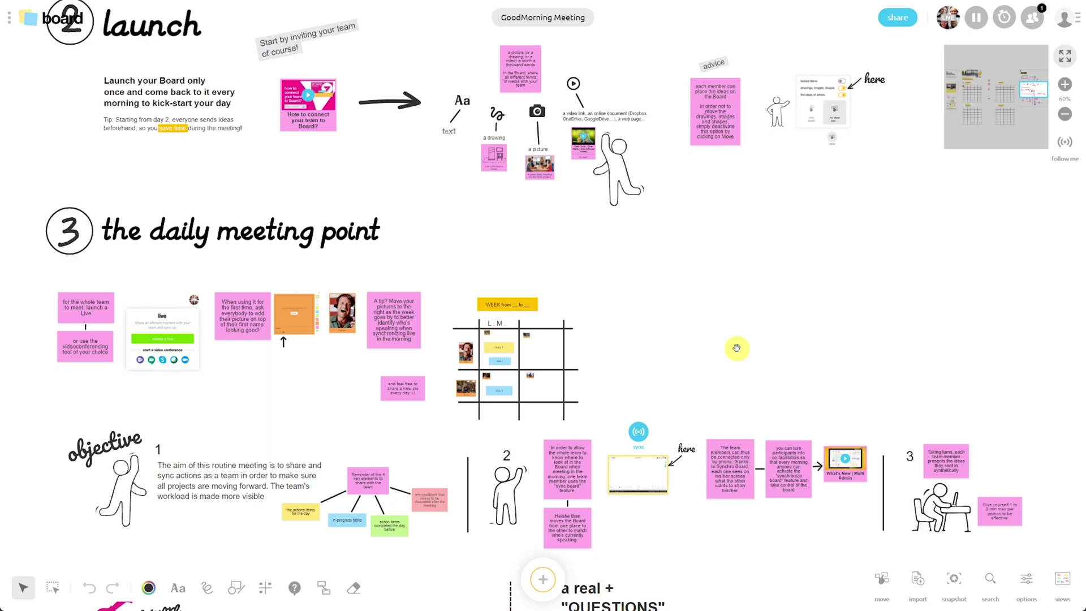
scroll(328, 515, down, 10)
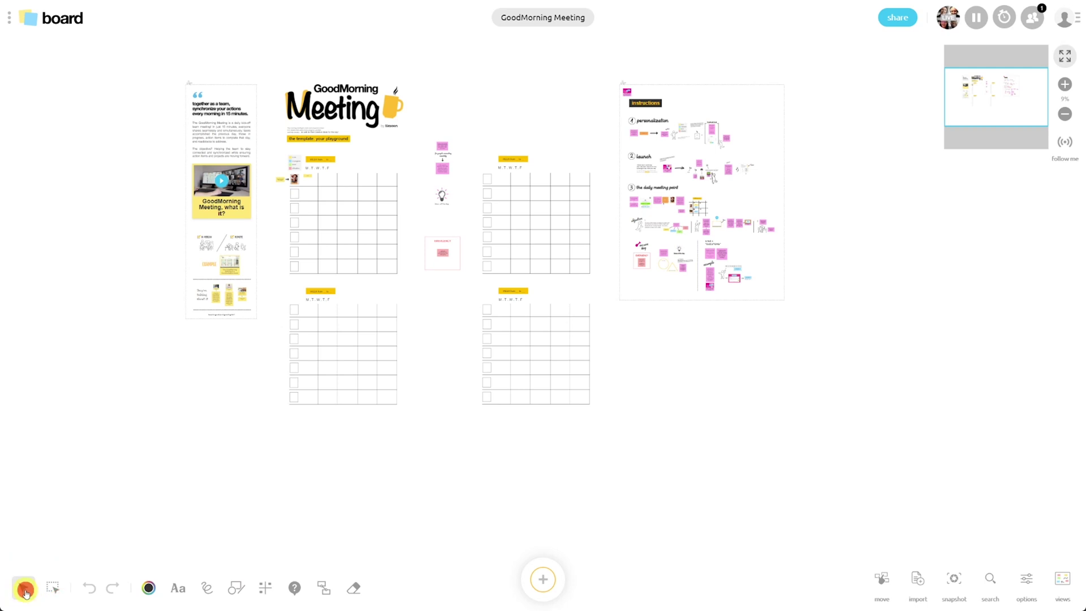
scroll(459, 246, up, 5)
click(459, 246)
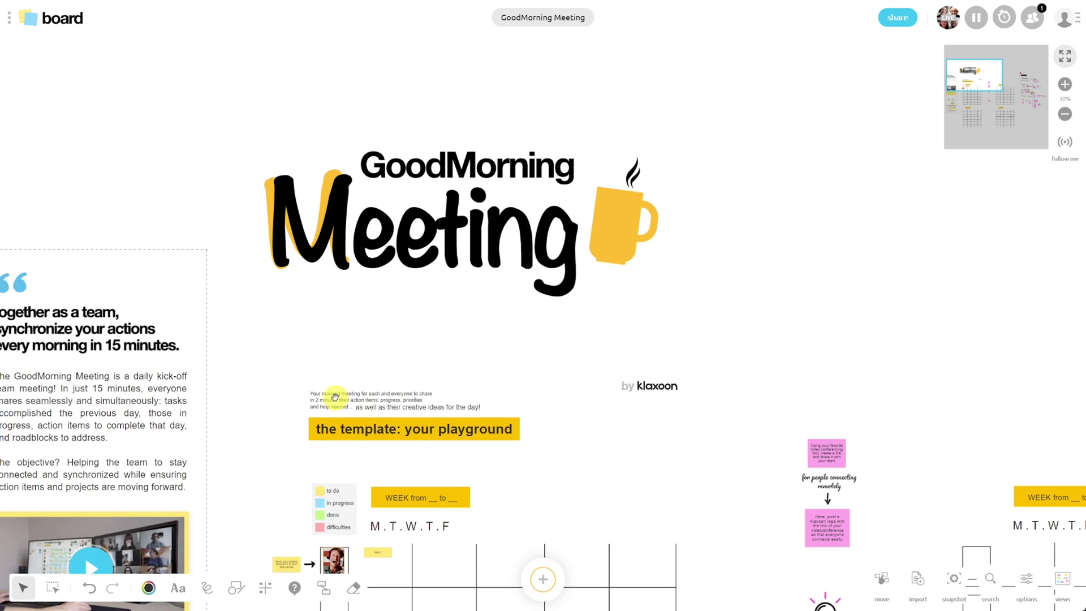
Move the three-line description beside the coffee mug and area-select it together with the title
click(335, 396)
drag(429, 367, 735, 280)
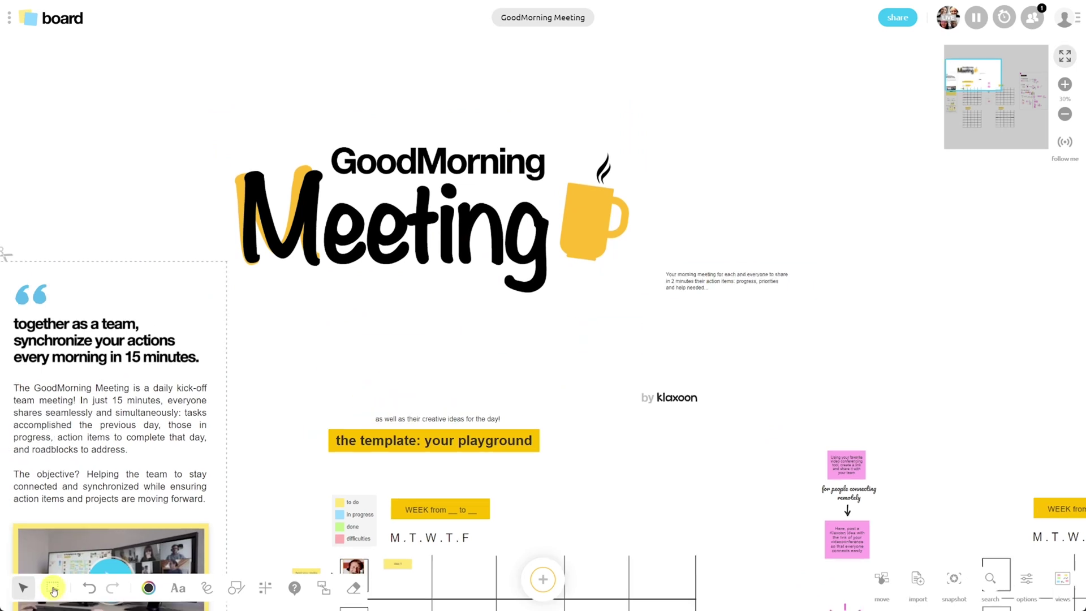
click(53, 588)
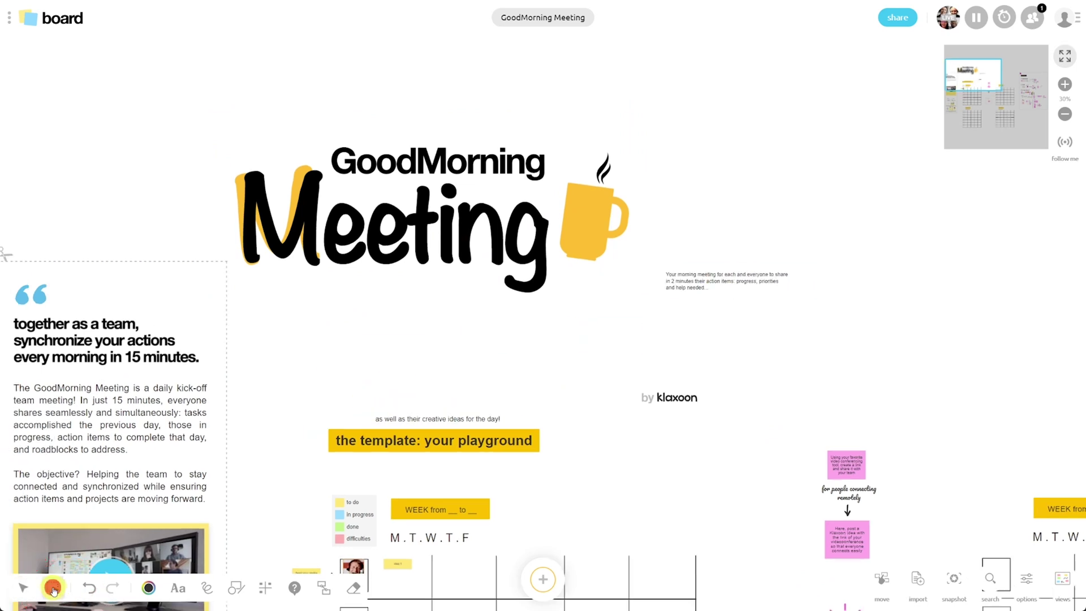
drag(199, 85, 874, 352)
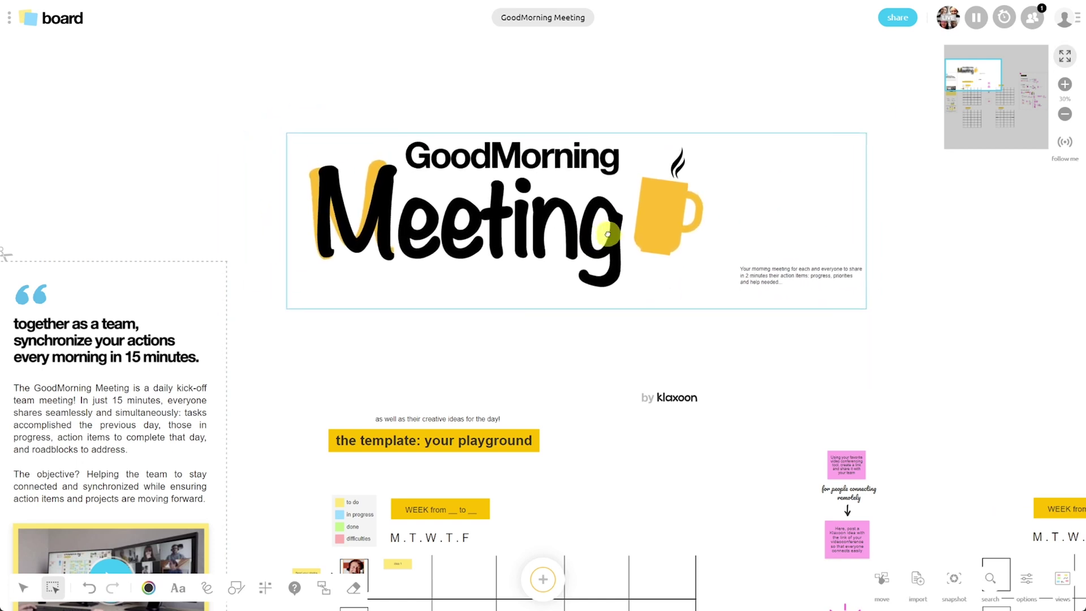
Select the title group, edit its items, and make a copy of it
click(607, 234)
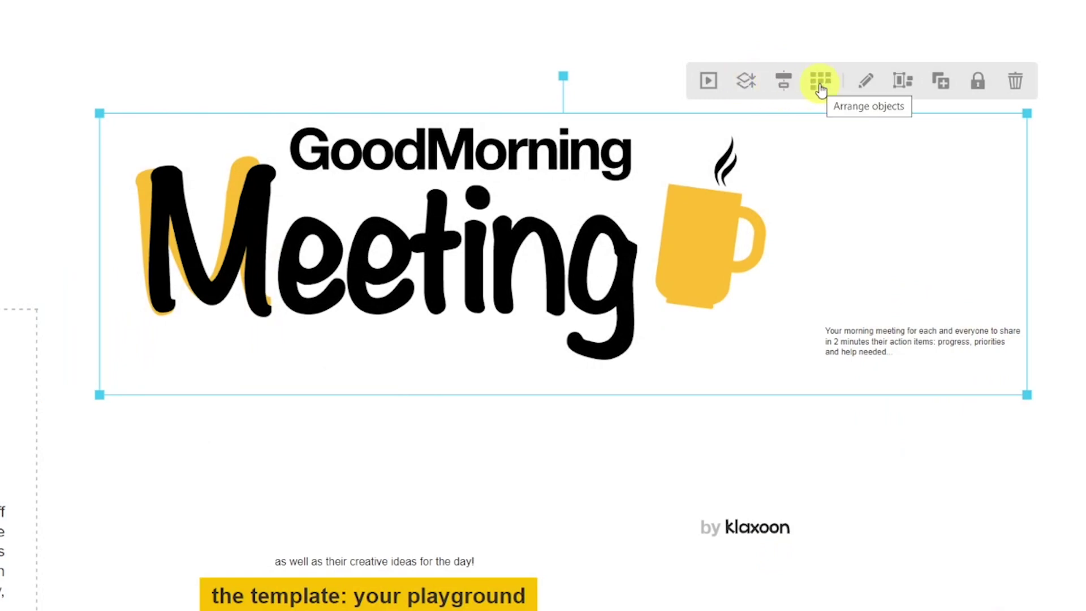
click(865, 82)
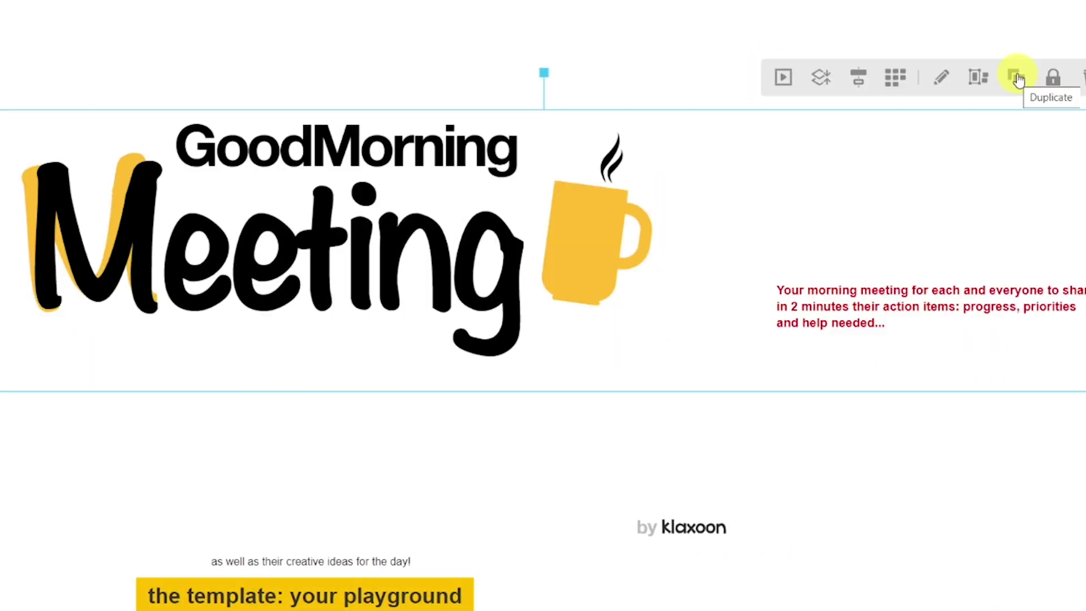
click(1017, 78)
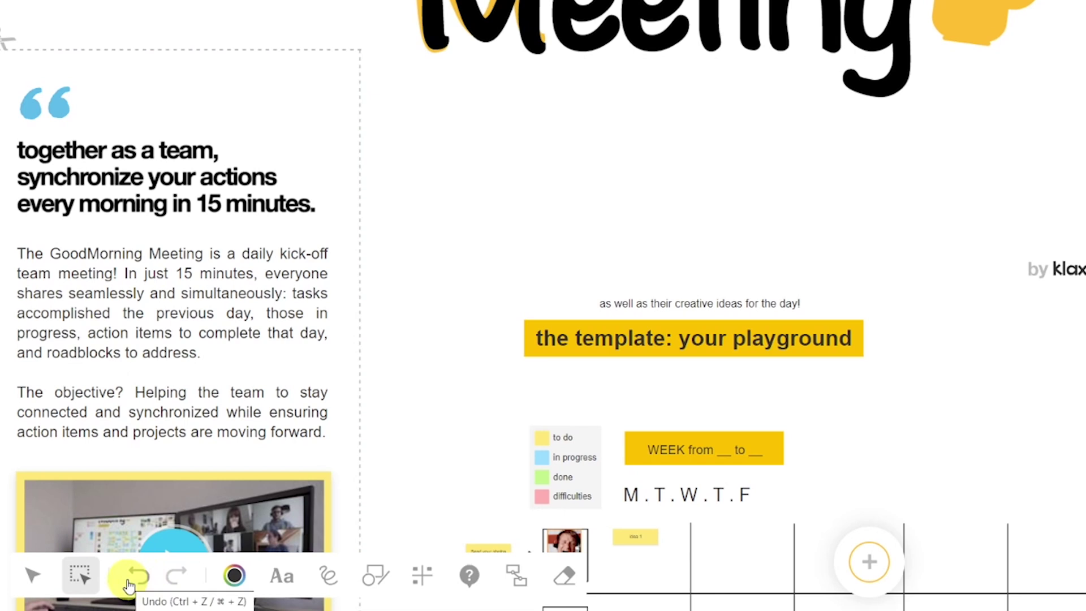
Add 'Get ready with your updates!' in bold red Permanent Marker just below Meeting
click(234, 575)
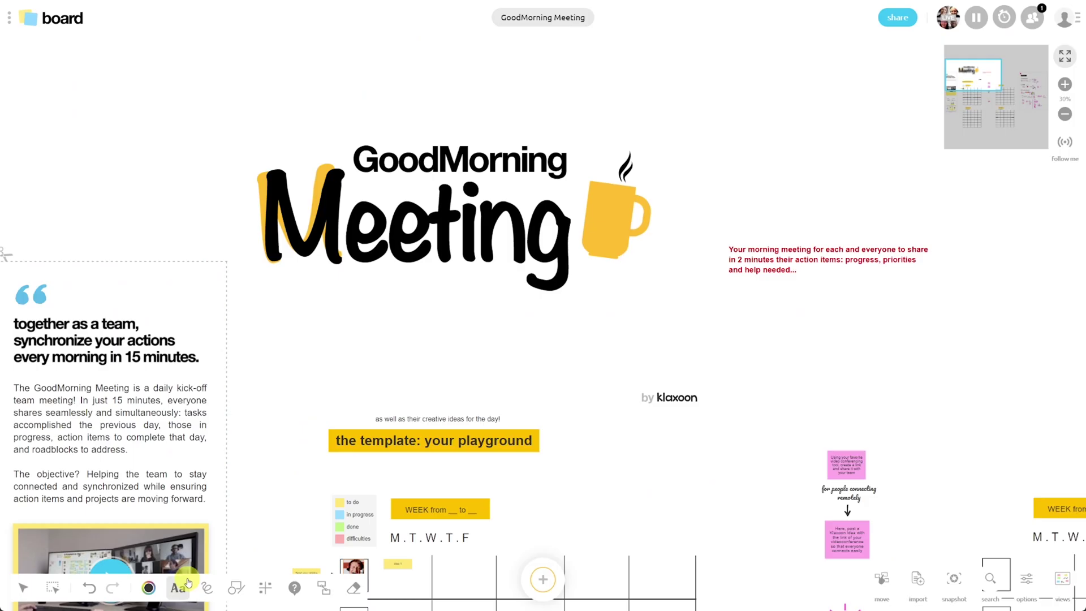
click(188, 583)
click(141, 140)
text(G)
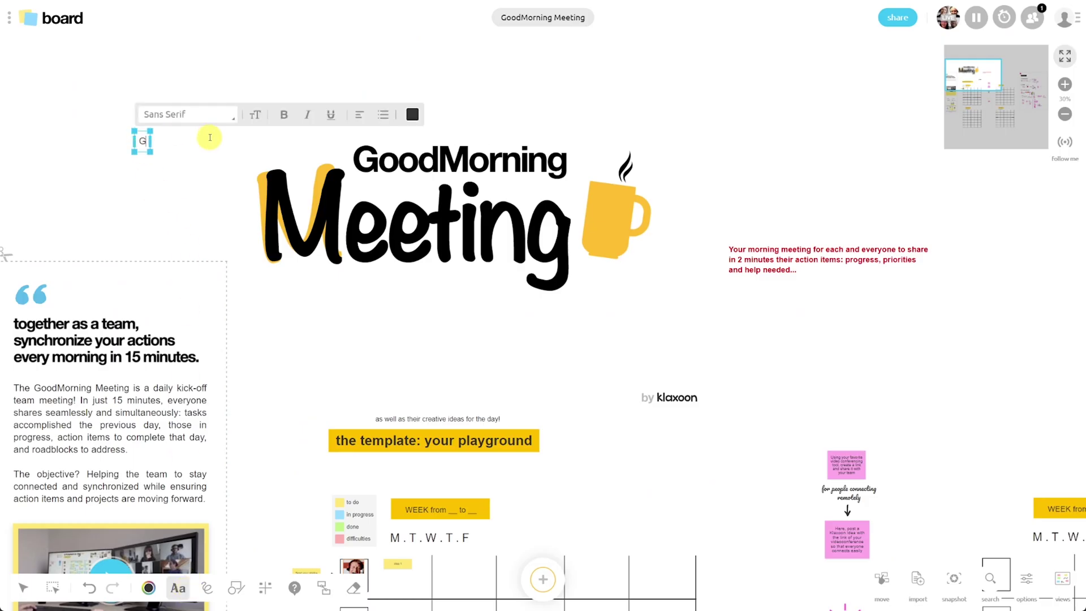
text(et ready with your updates!)
key(ctrl+a)
click(187, 114)
click(208, 221)
click(284, 115)
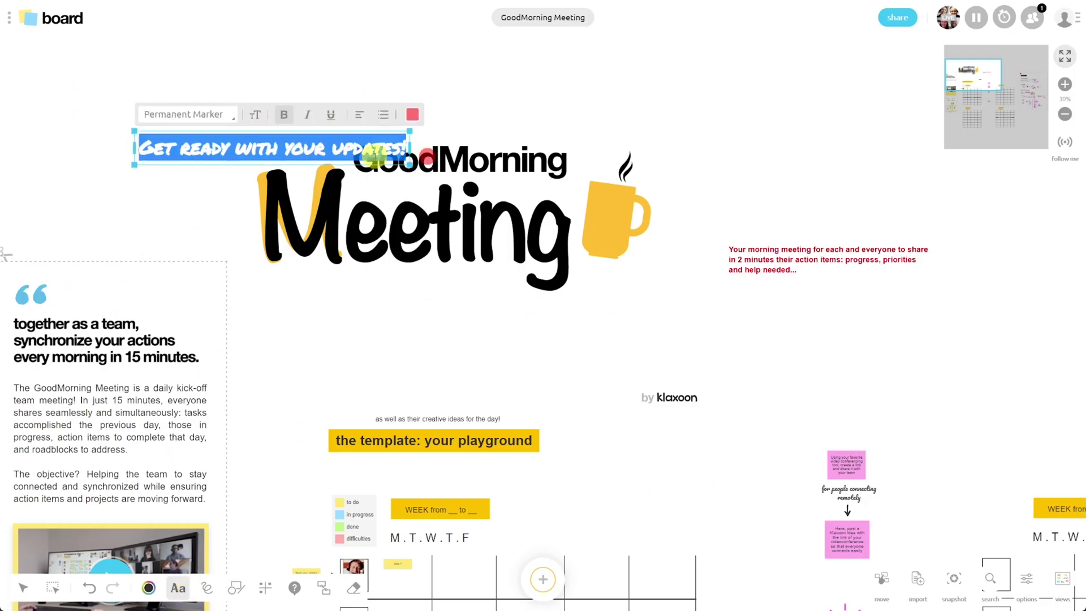
drag(373, 151, 485, 315)
Handwrite 'Espresso' below the subtitle with the pen, then switch the pen colour to green
click(207, 588)
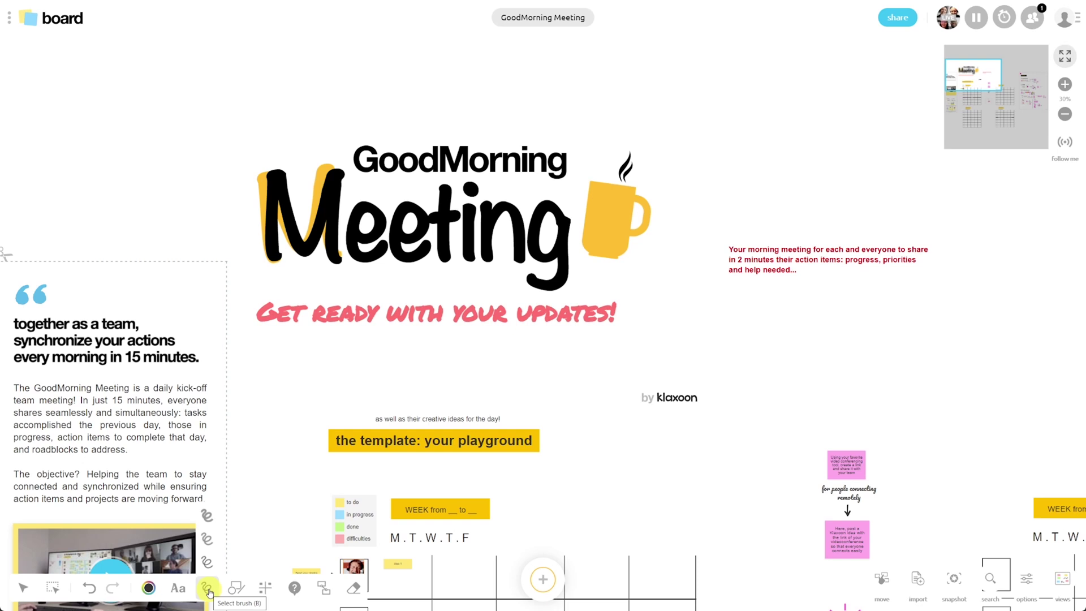
mouse_move(255, 348)
mouse_down()
mouse_move(310, 368)
mouse_move(435, 355)
mouse_move(447, 369)
mouse_move(659, 362)
mouse_move(681, 390)
mouse_up()
click(148, 588)
click(122, 509)
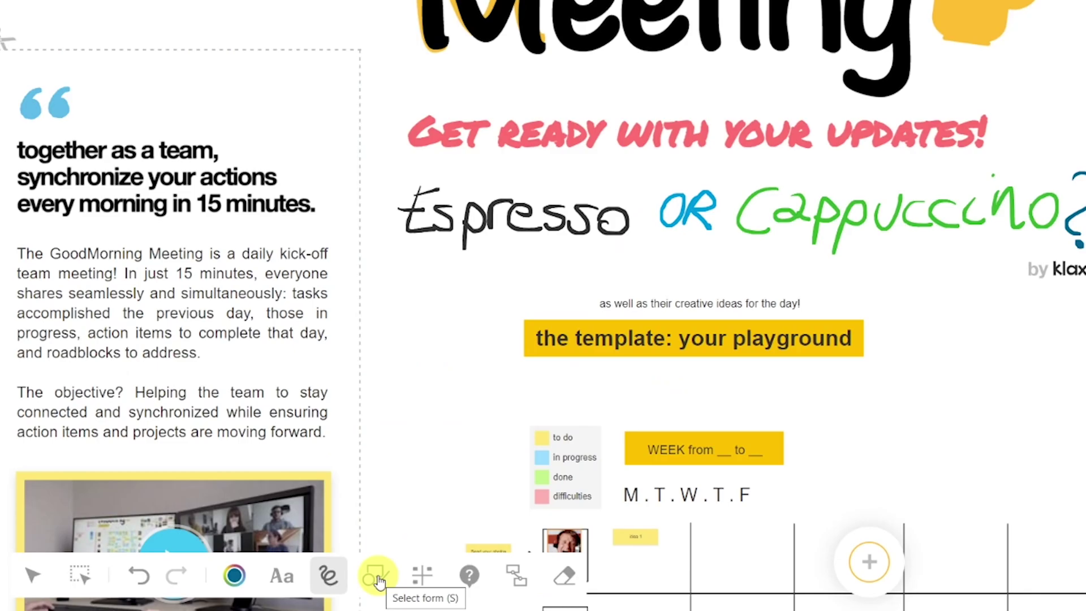
click(375, 577)
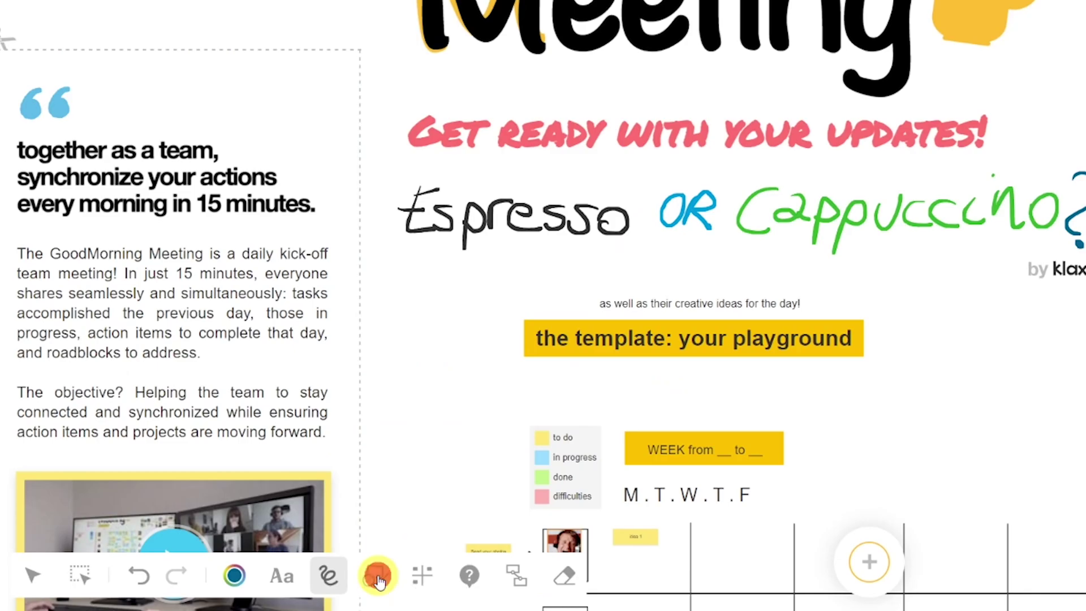
click(376, 531)
drag(378, 161, 1085, 257)
click(967, 85)
click(606, 302)
click(630, 282)
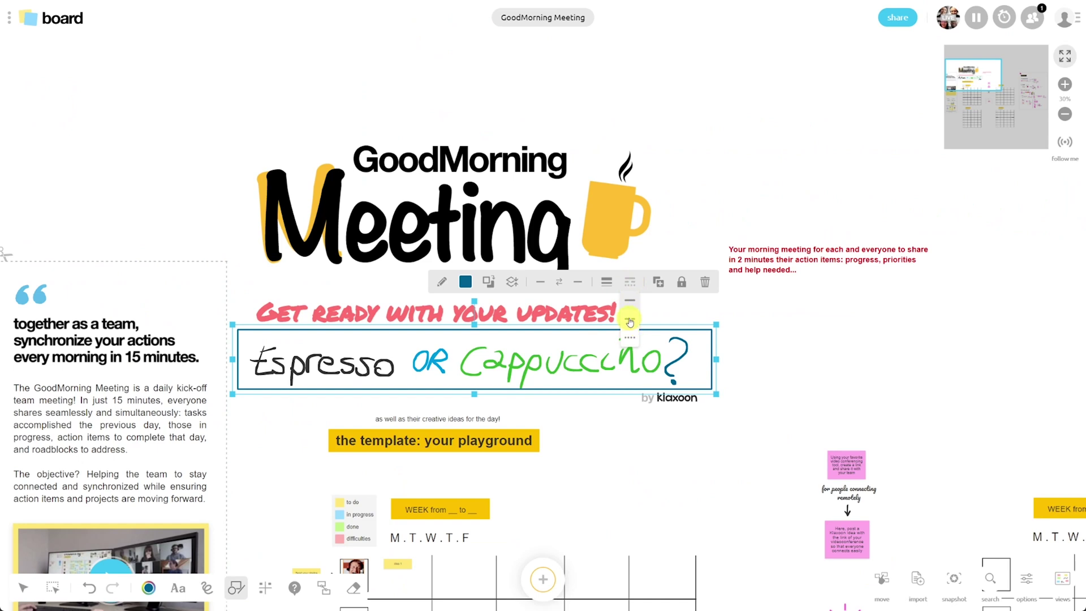
click(628, 312)
click(265, 587)
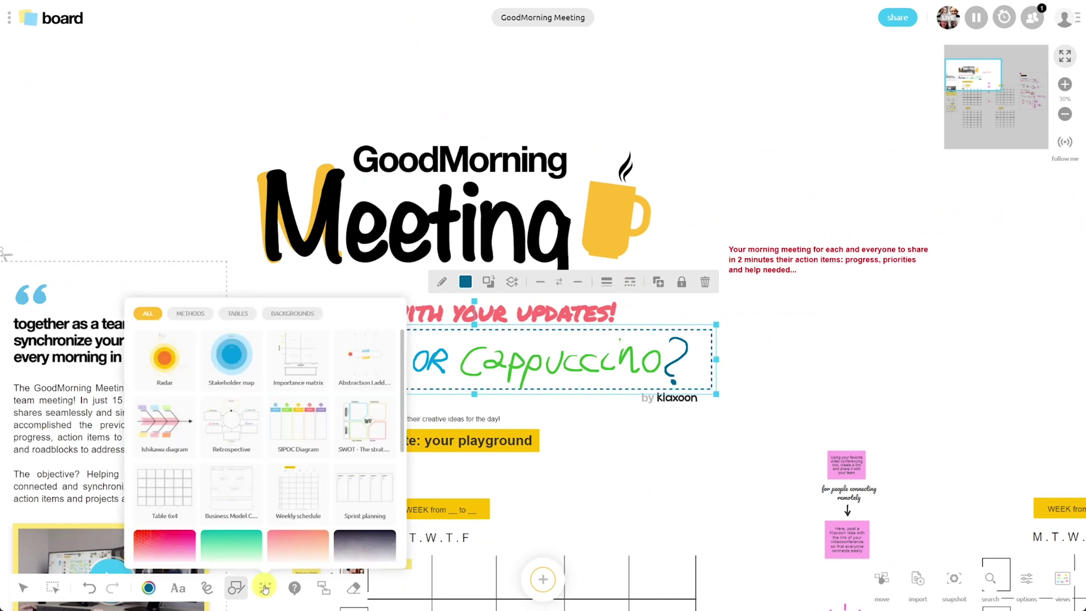
click(362, 433)
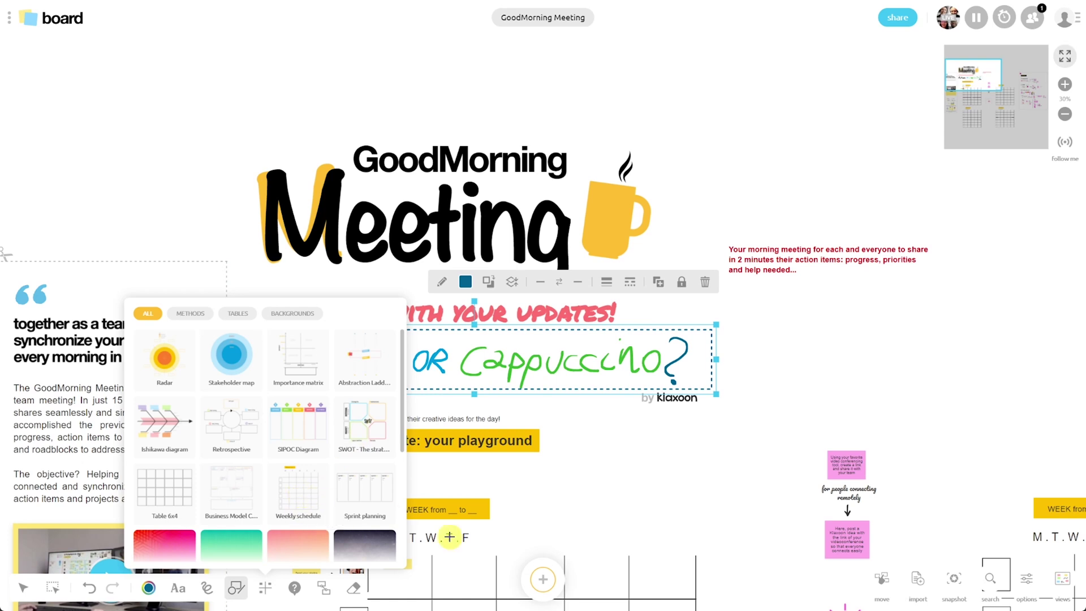
scroll(266, 509, down, 5)
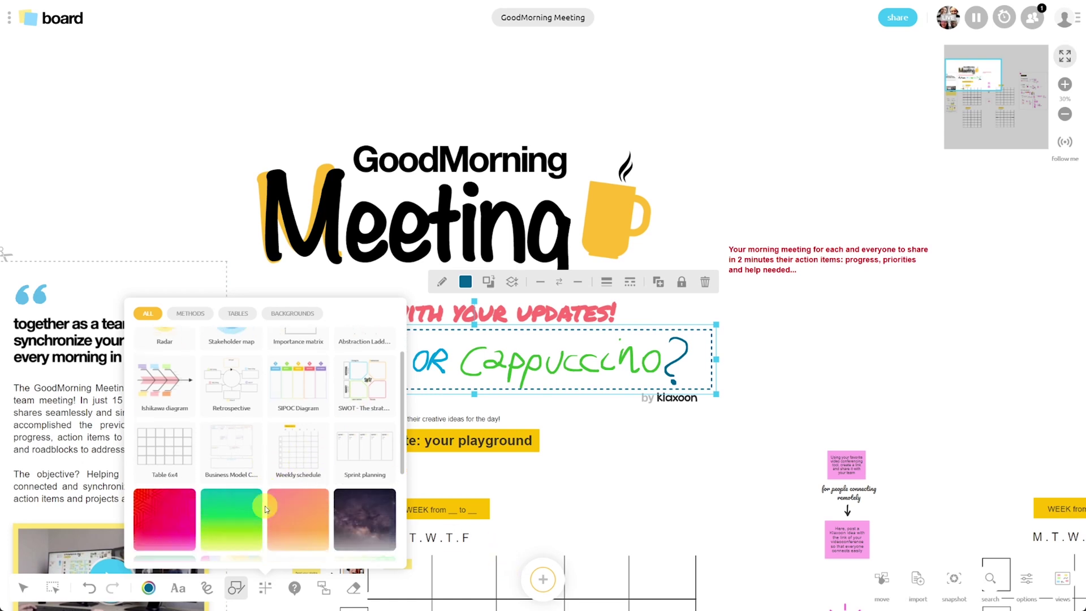
scroll(266, 509, up, 2)
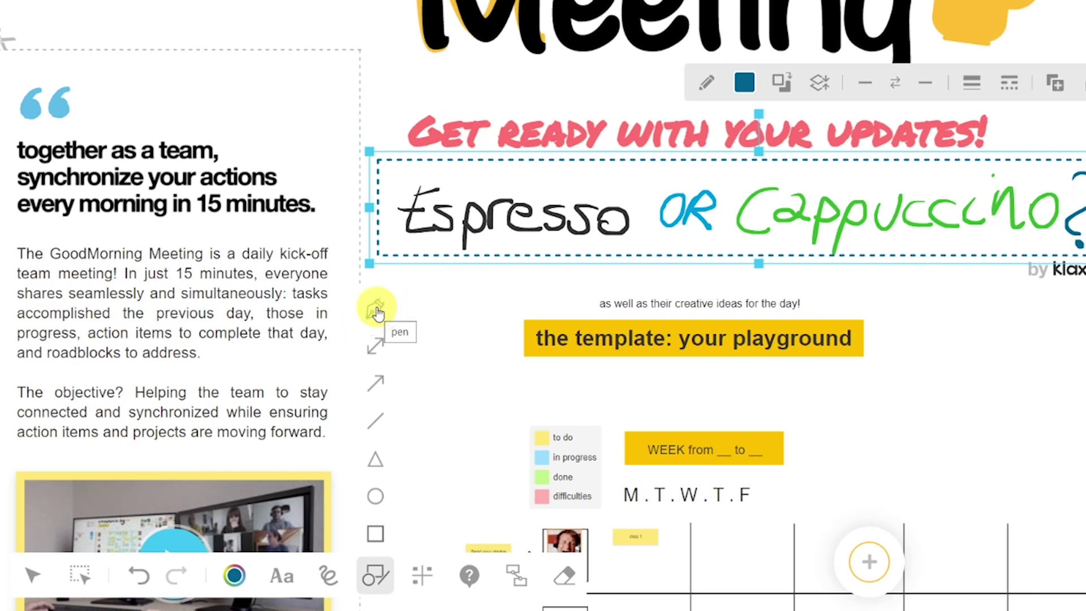
click(376, 312)
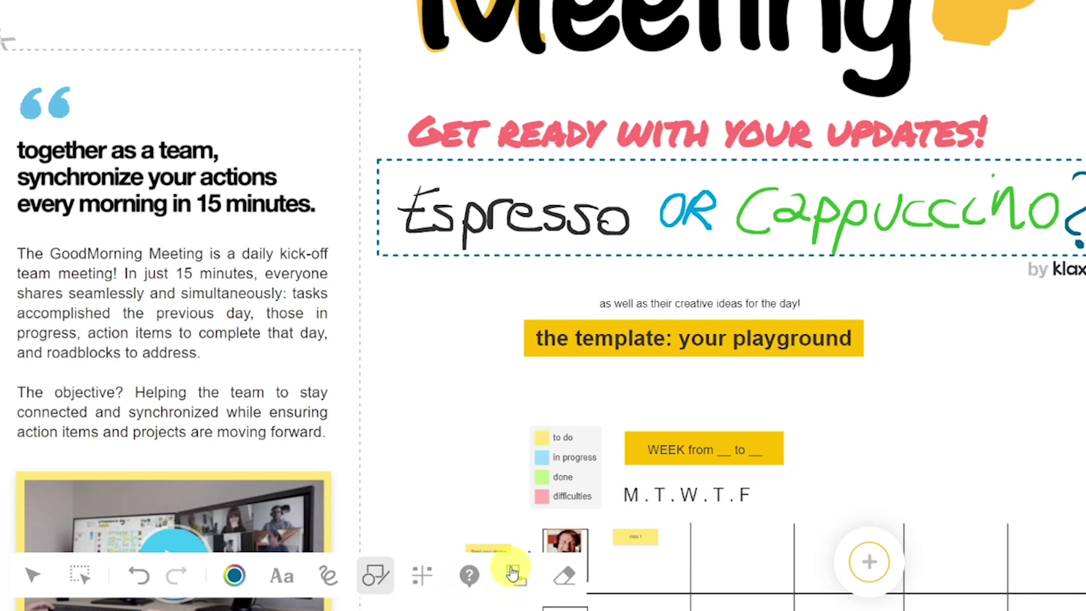
click(566, 576)
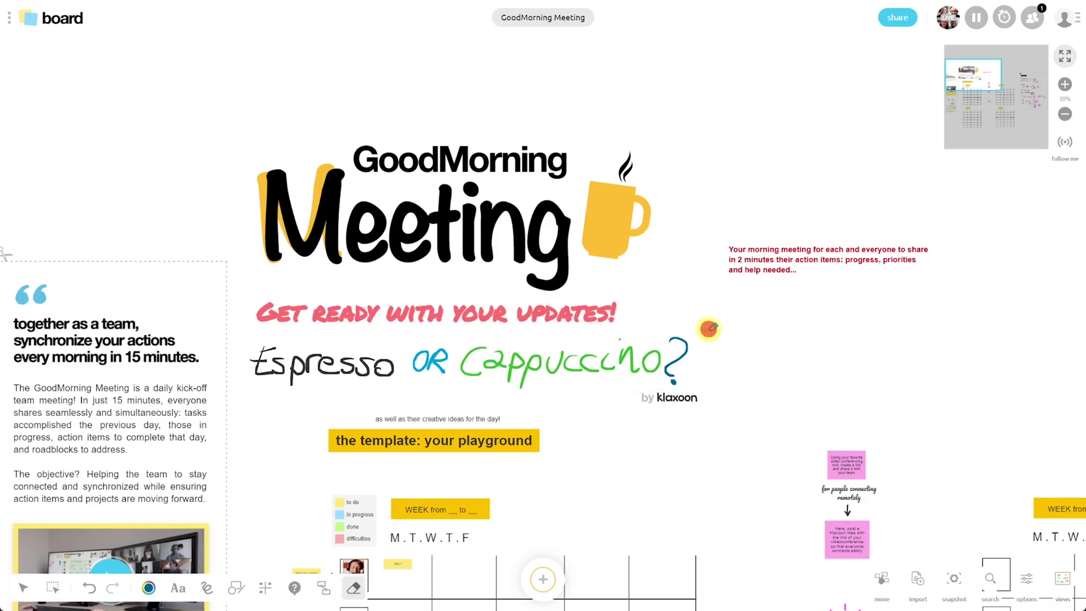
Zoom out to 9%, restrict participants to moving only, then allow modifying ideas again
click(882, 583)
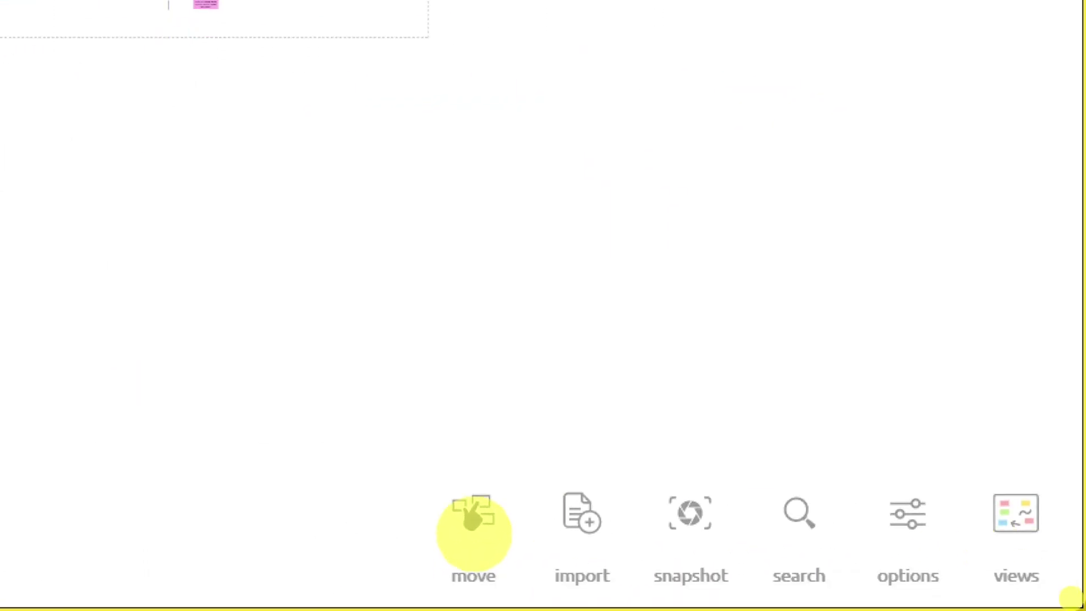
click(474, 512)
click(297, 277)
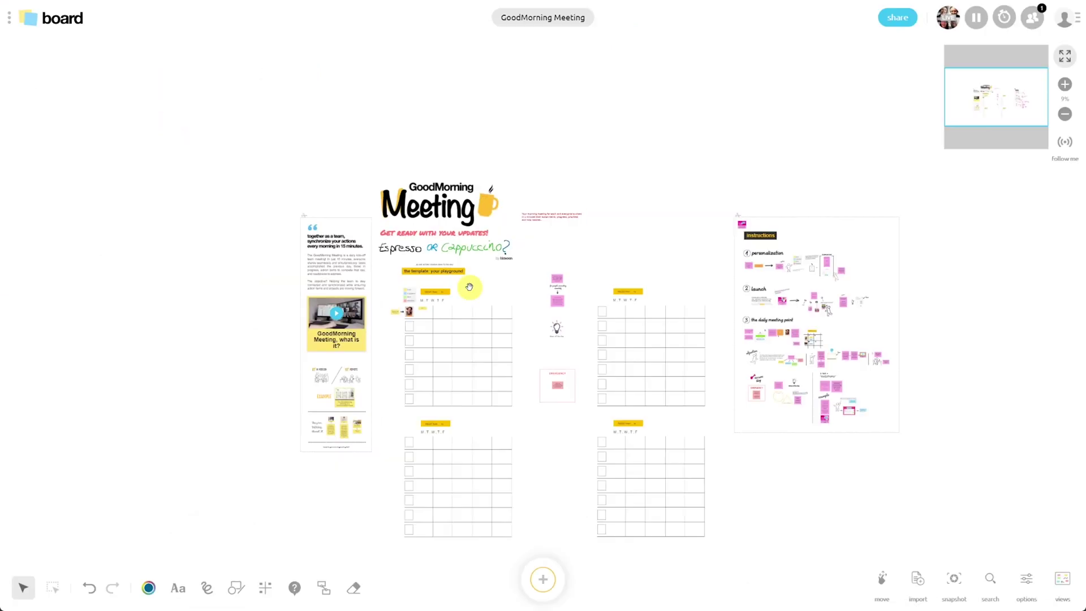
drag(98, 91, 0, 47)
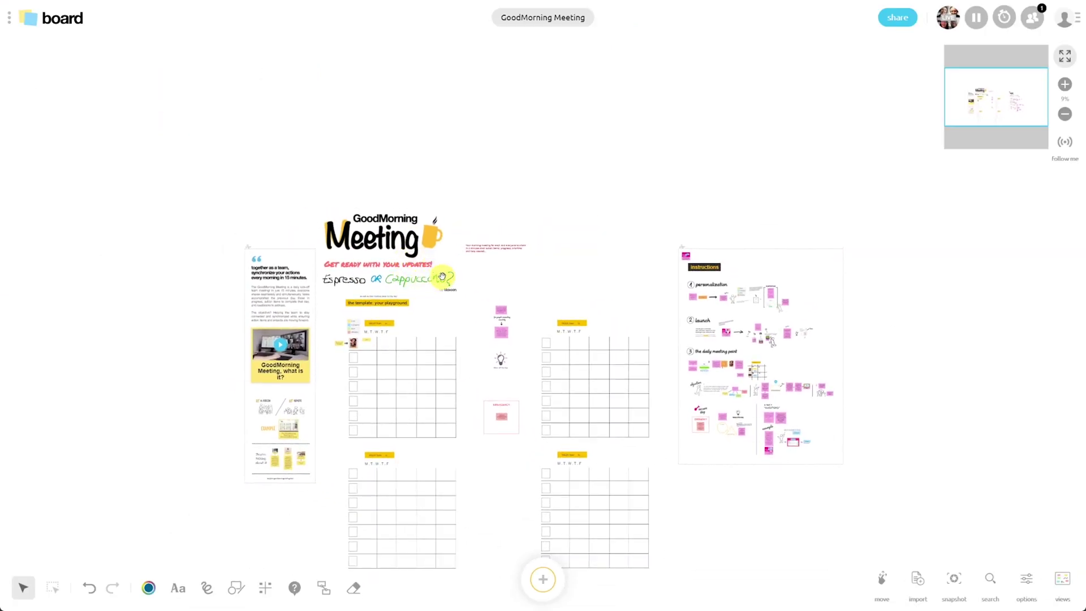
click(882, 578)
click(892, 506)
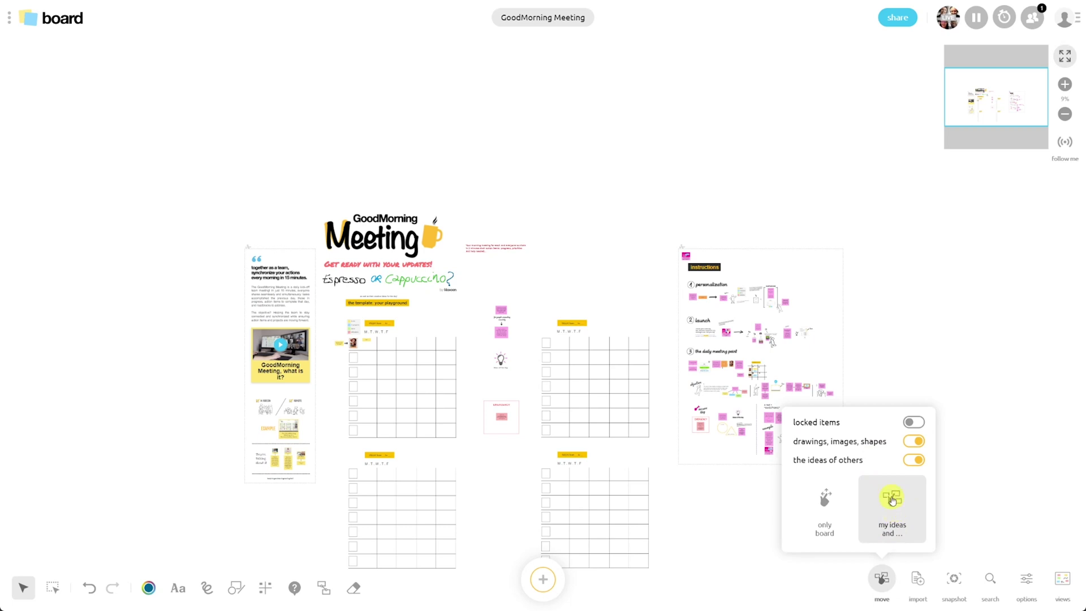
Look through the import options and board snapshots, then bring up the idea search and filters
click(920, 581)
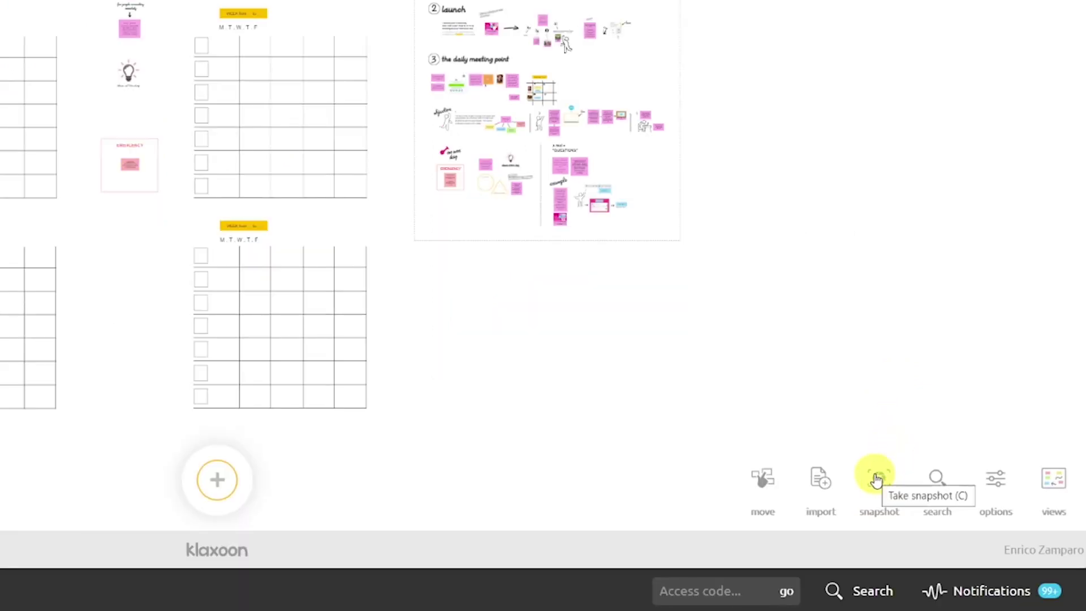
click(1053, 477)
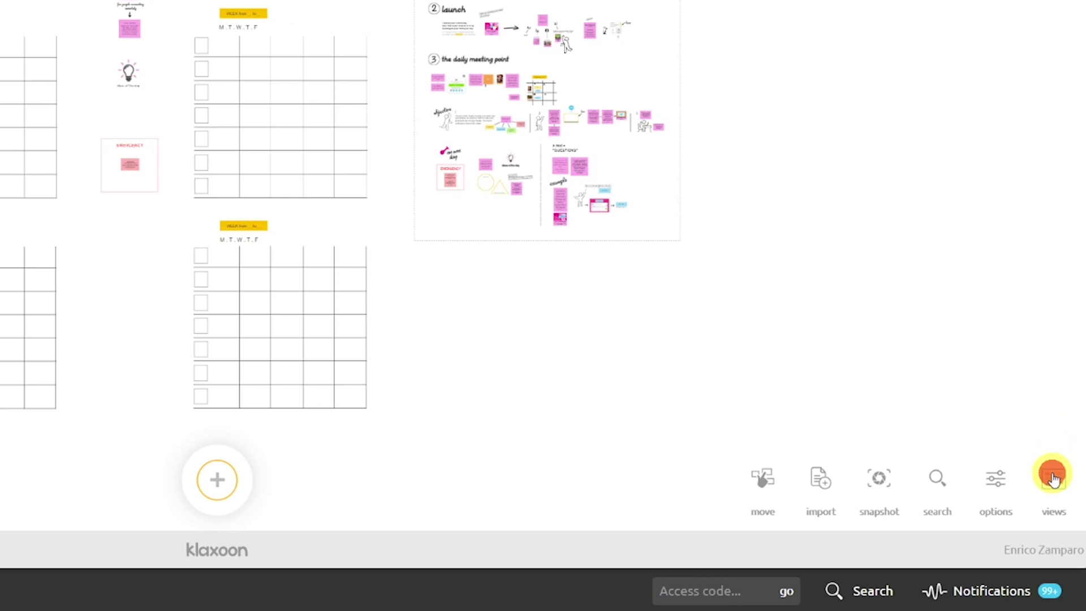
click(1052, 262)
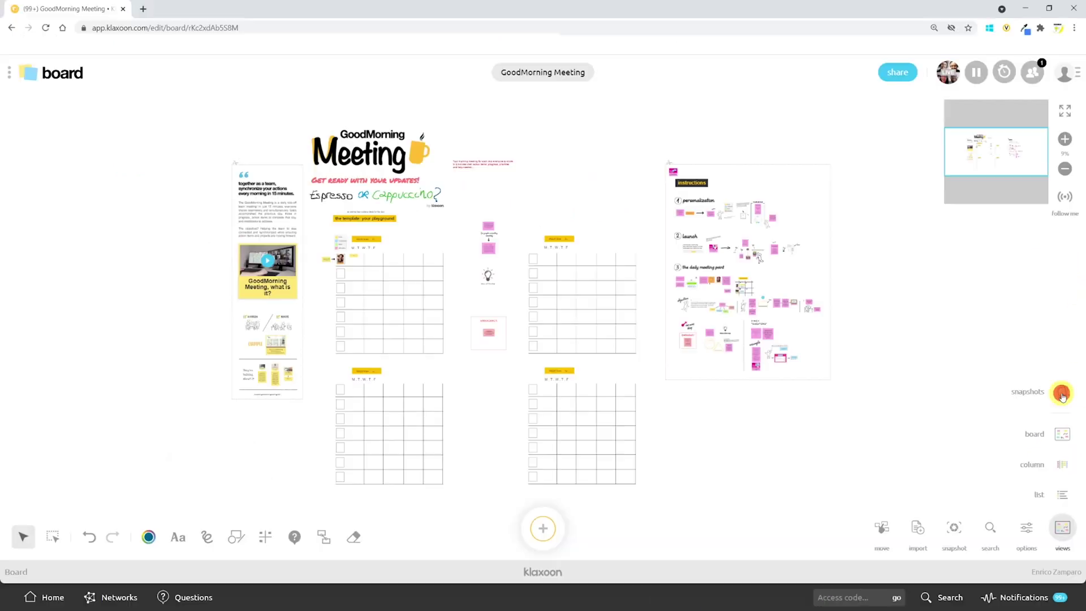
click(990, 529)
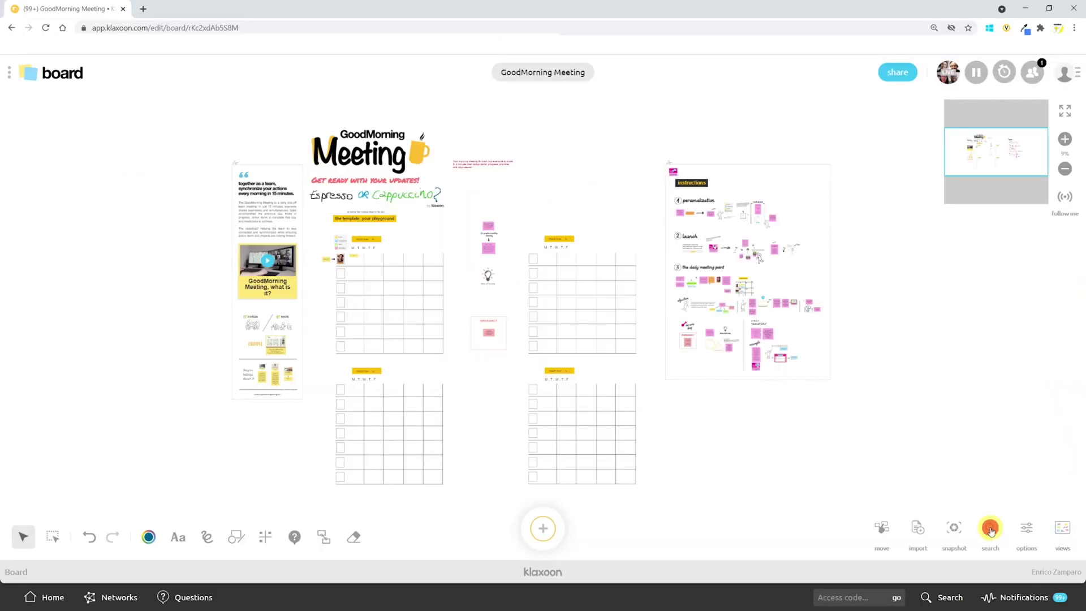
Toggle the mini-board off and on, enable Show grid and Align to grid, and open Colors and Categories
click(1027, 530)
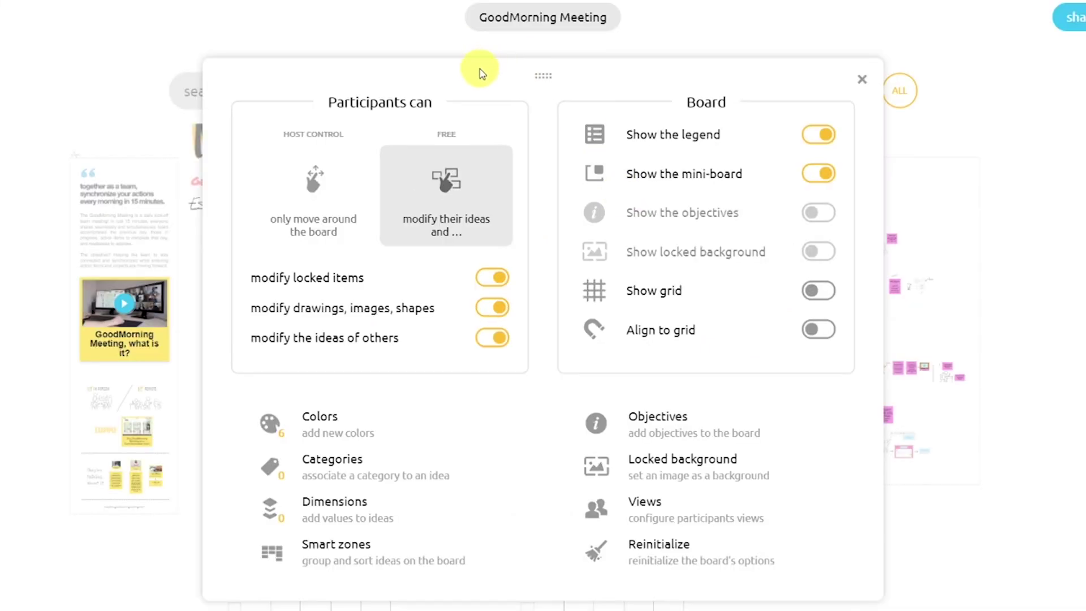
click(812, 177)
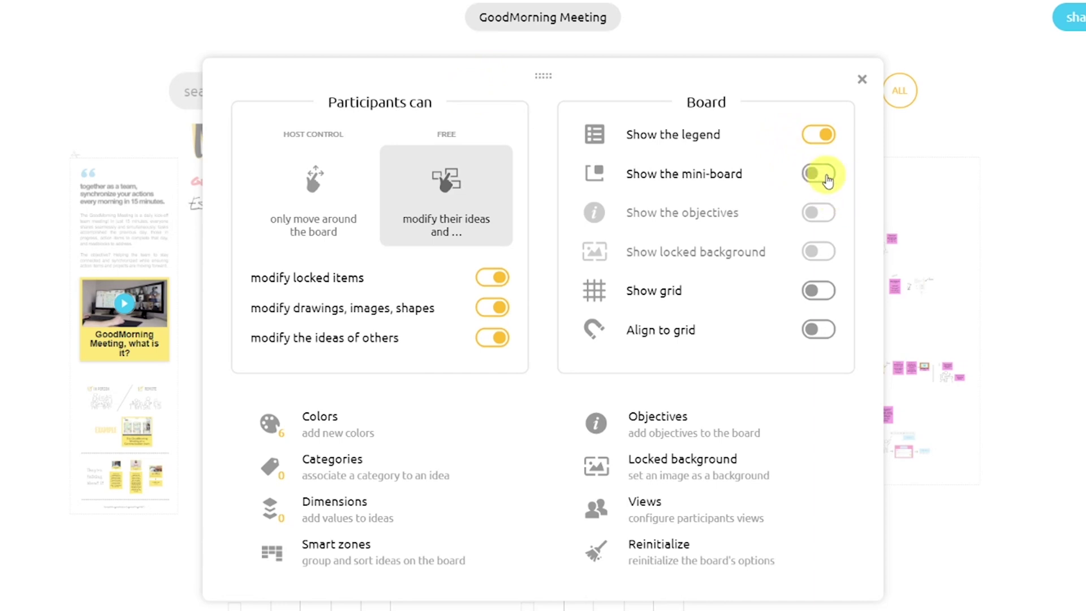
click(825, 177)
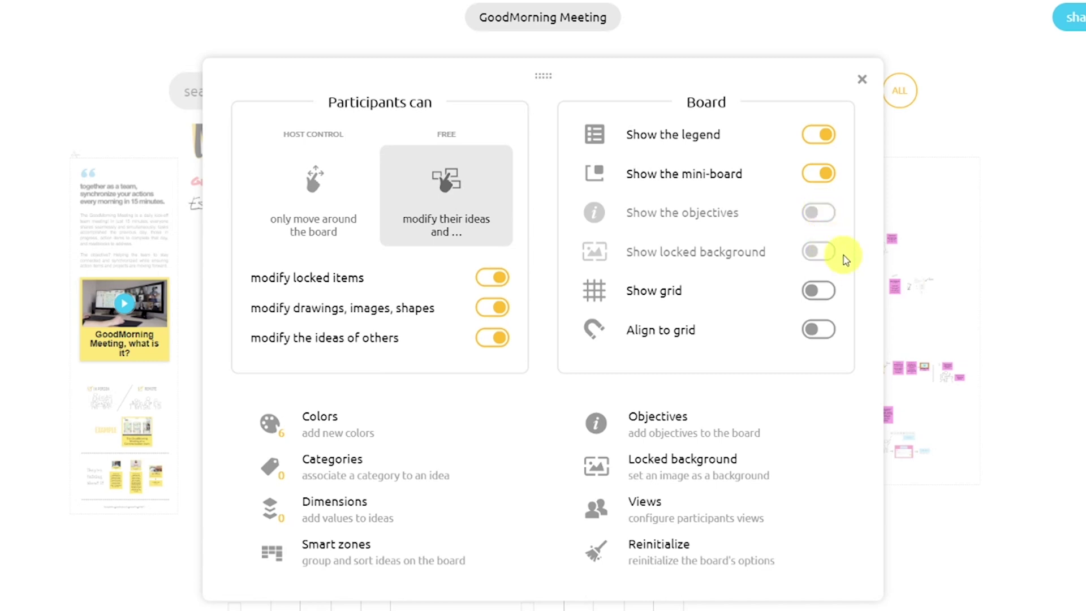
click(828, 291)
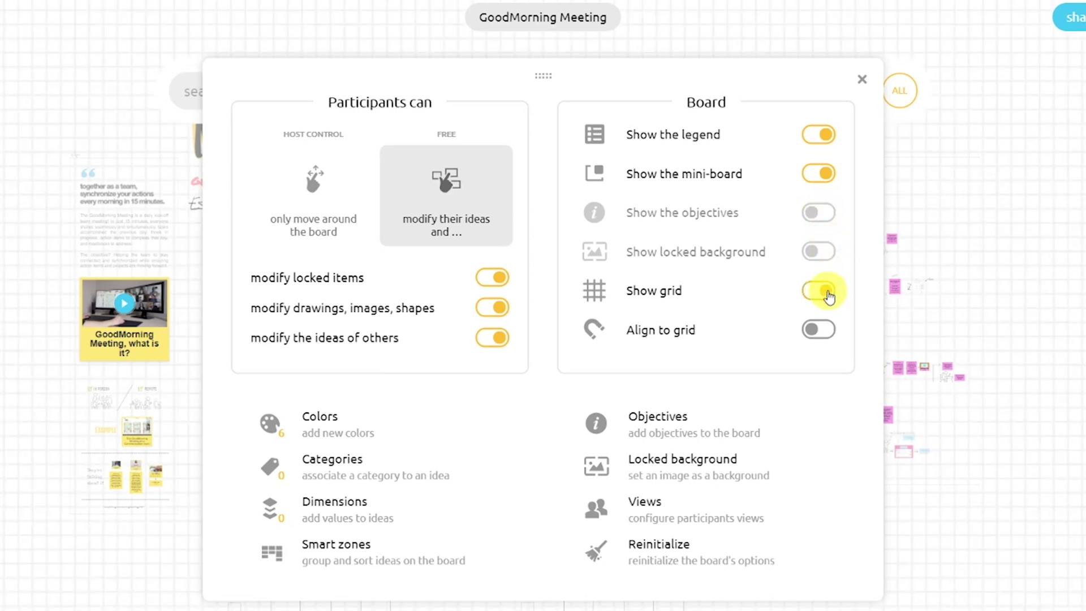
click(827, 330)
click(340, 414)
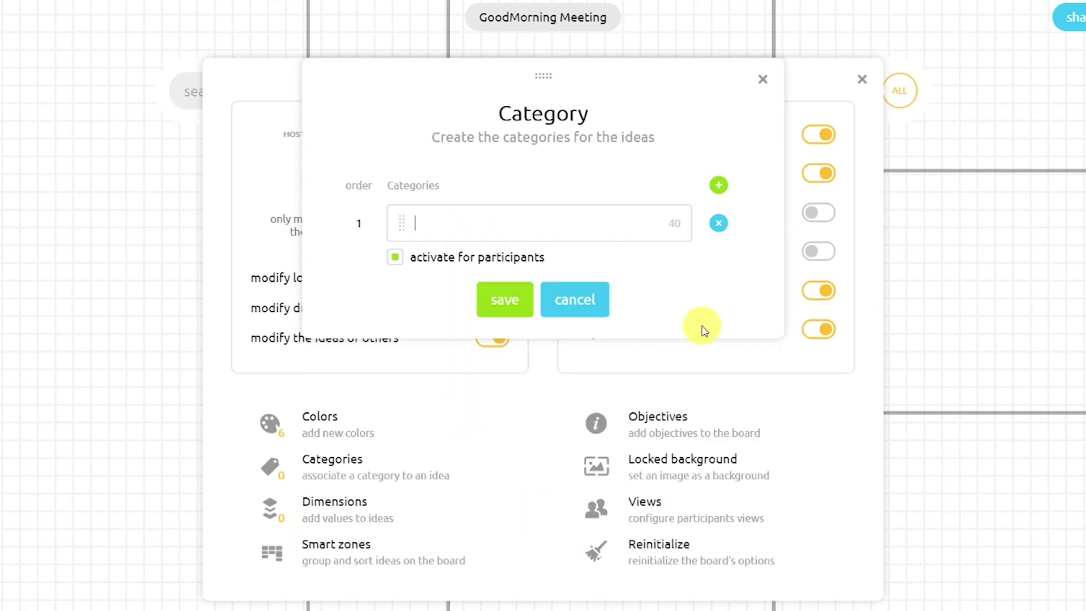
Cancel the Category dialog, open and close Dimensions, then open the Smart zones settings
click(588, 300)
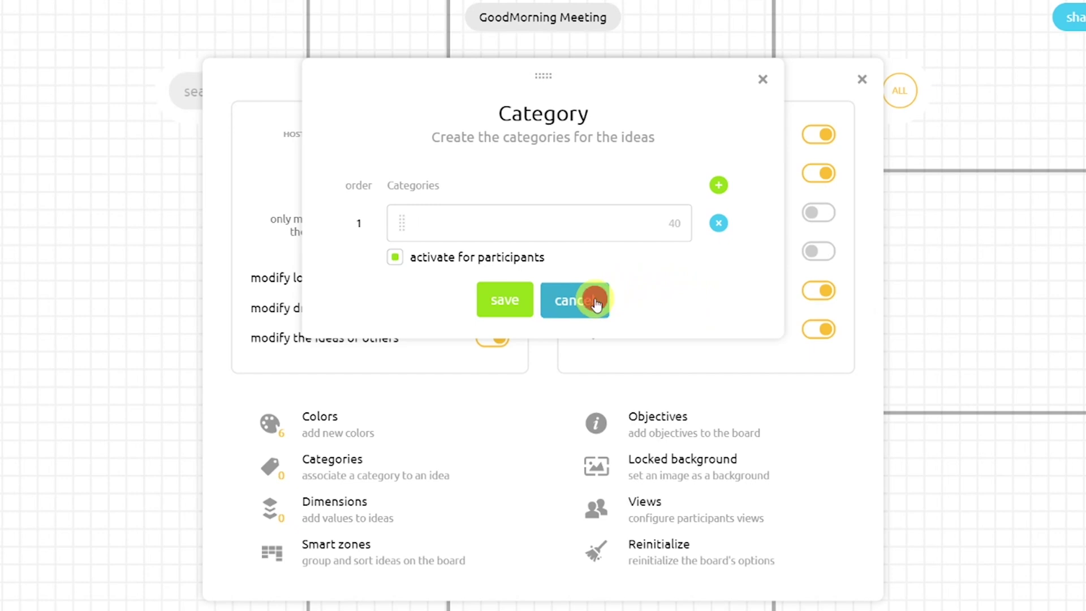
click(342, 505)
click(363, 552)
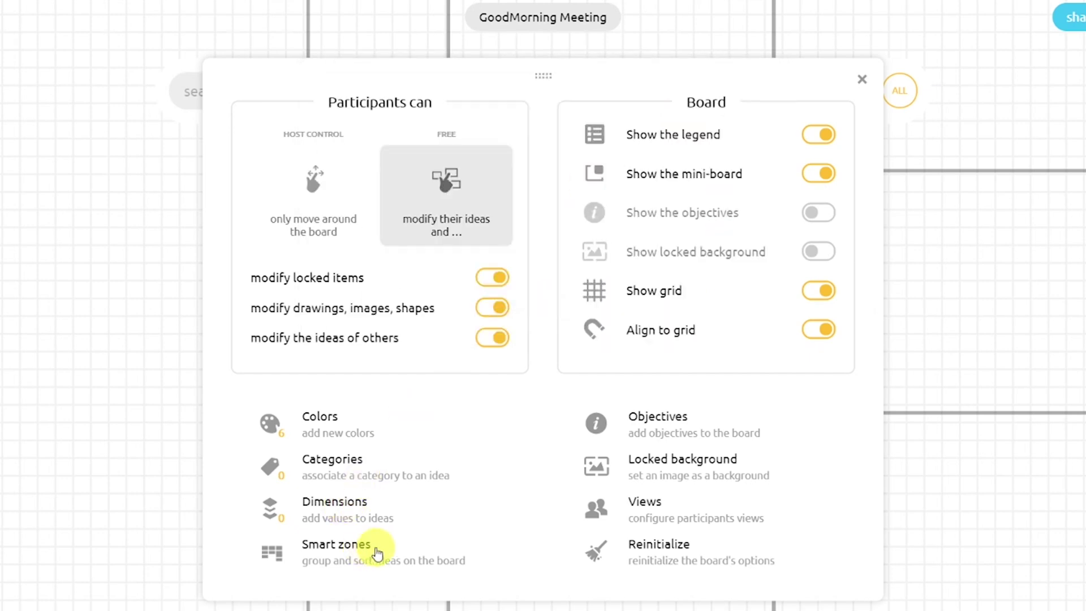
click(395, 547)
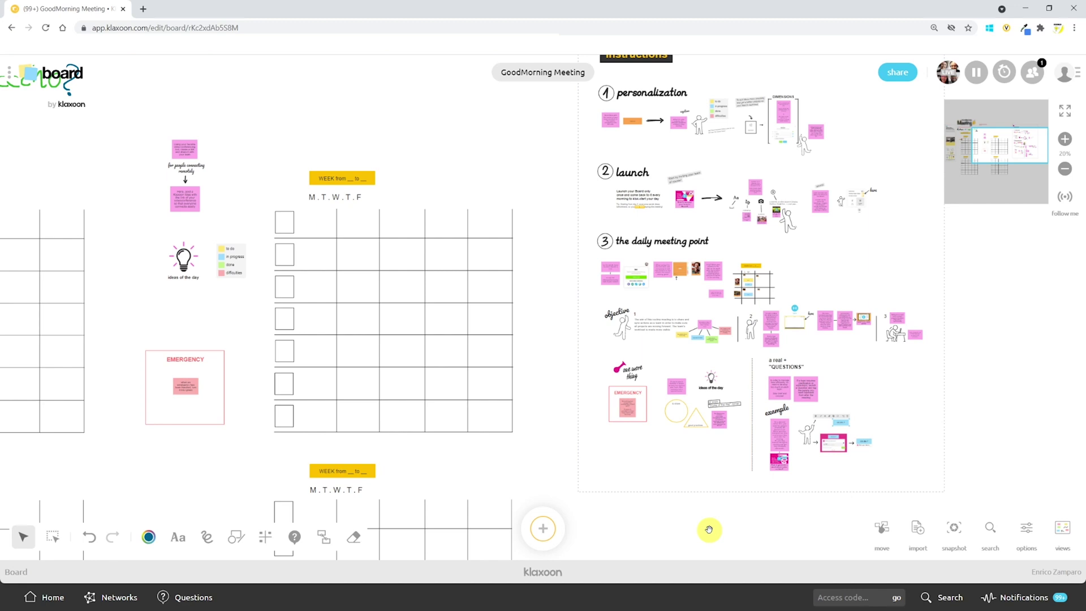
Allow joining with a nickname, share the board, and show its join code full screen
click(898, 71)
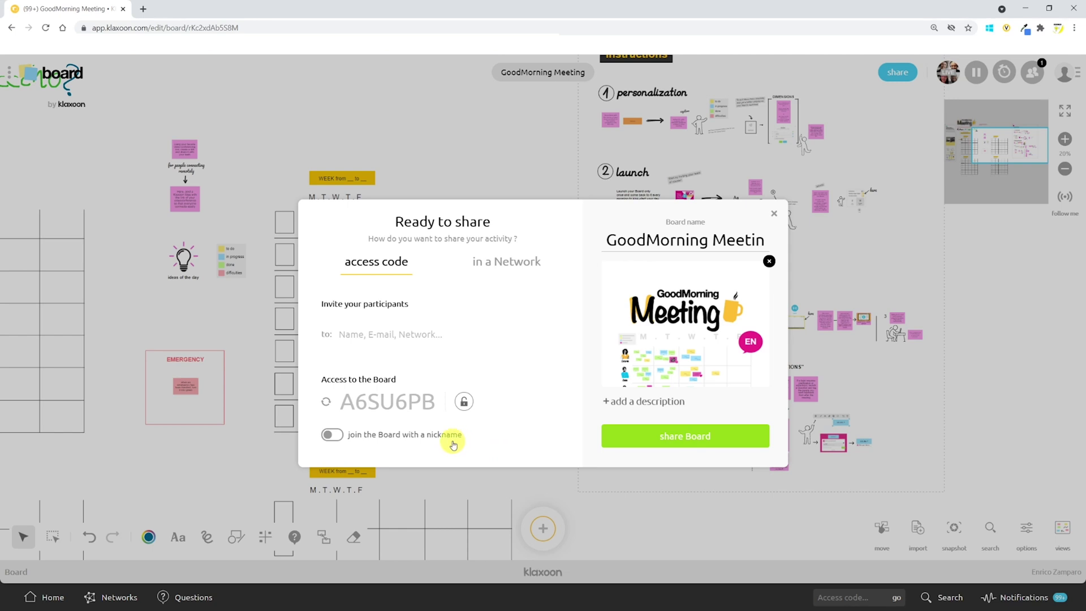
click(330, 437)
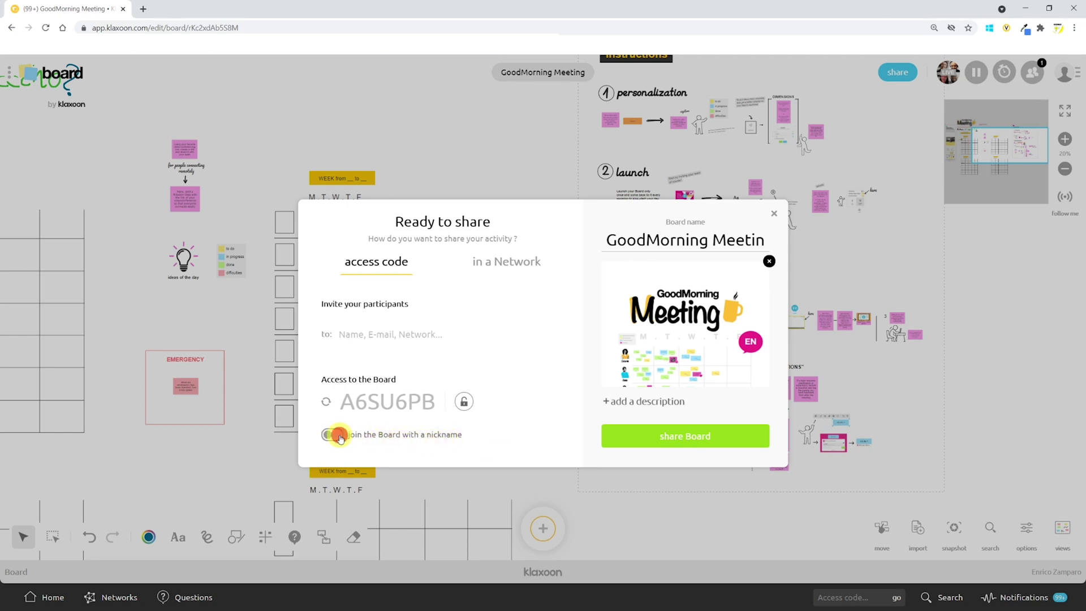
click(693, 437)
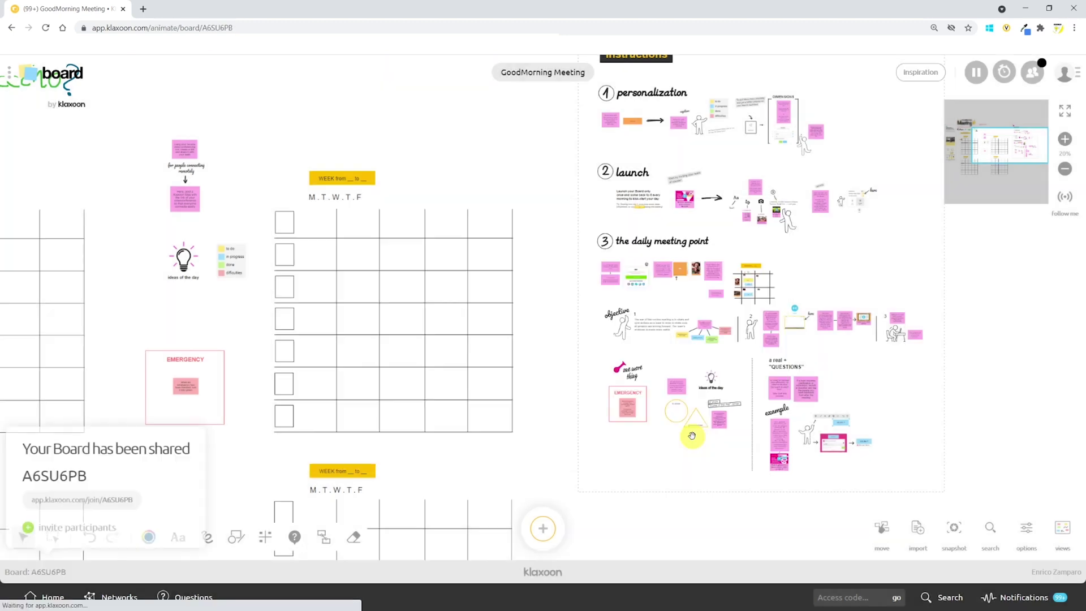
click(249, 455)
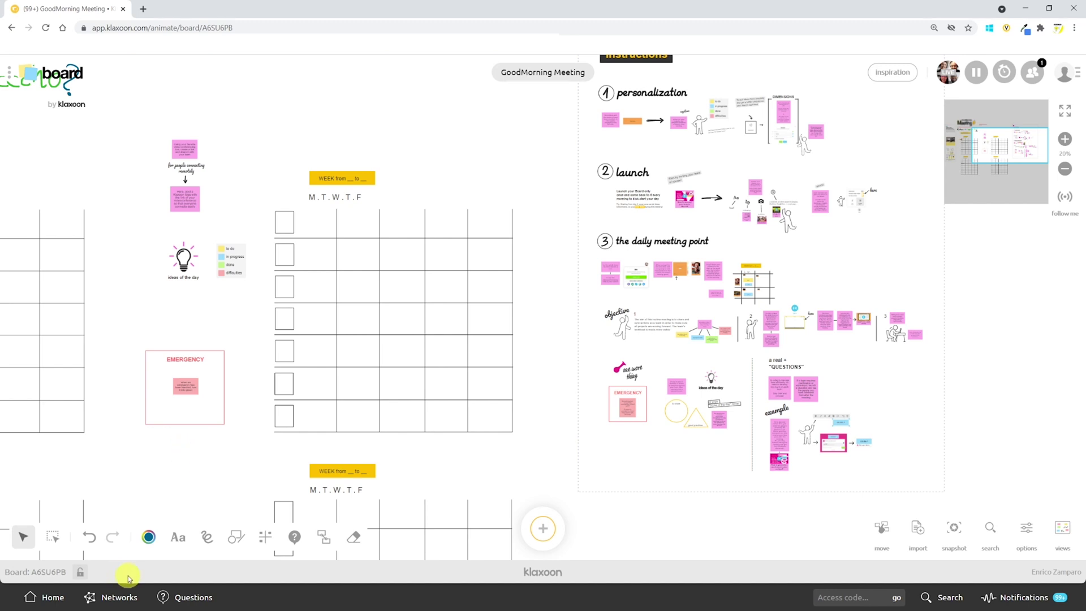
click(46, 574)
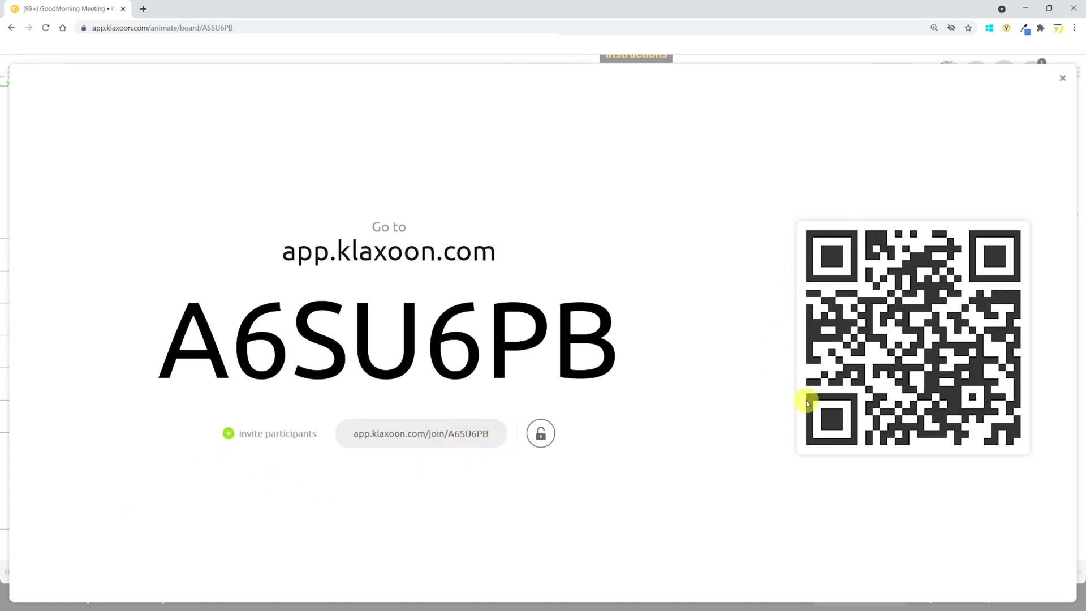
Post a new idea note reading 'Finalized contract with customer x' at the first week grid
key(Escape)
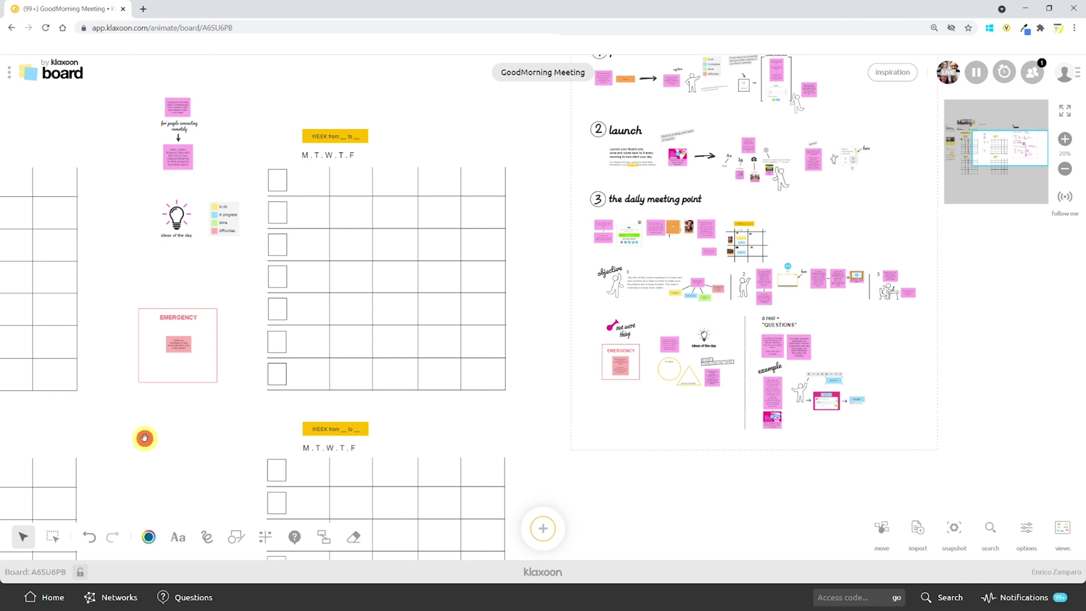
drag(144, 438, 548, 451)
scroll(307, 412, up, 5)
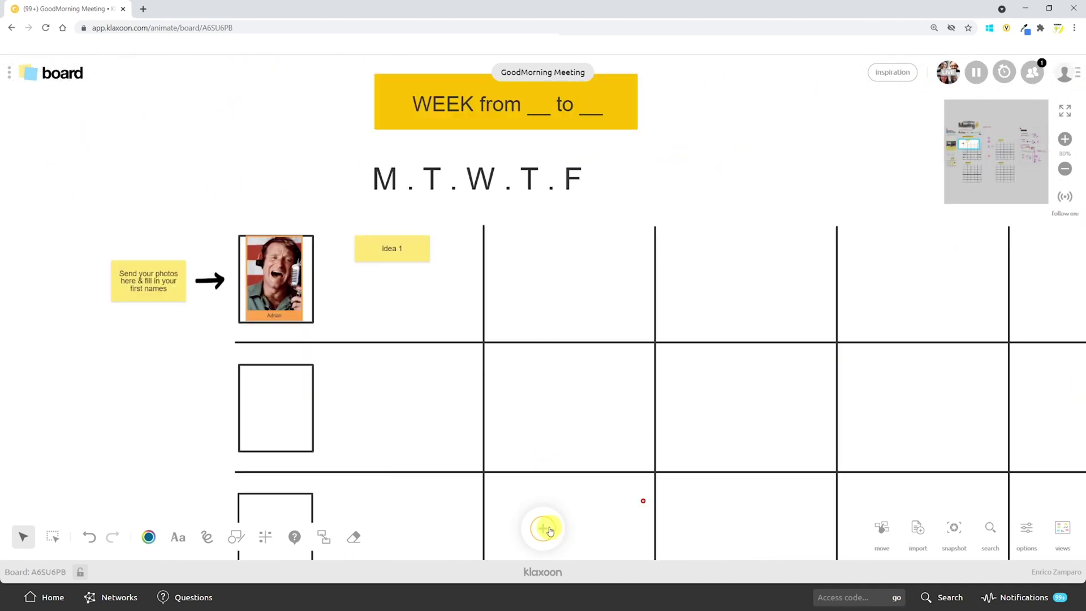
click(549, 531)
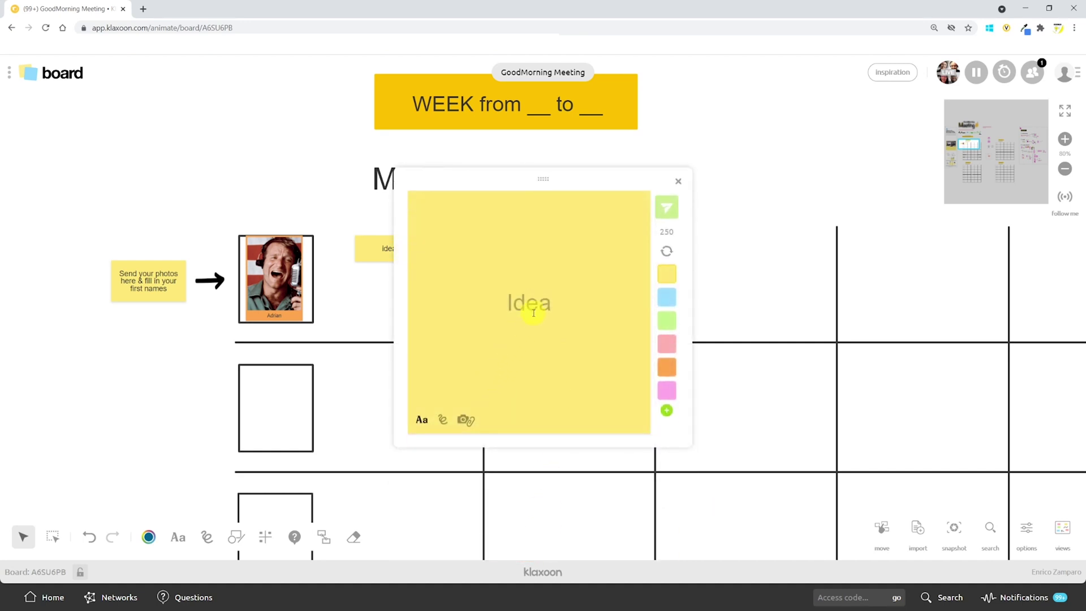
text(Finalized contract with customer x)
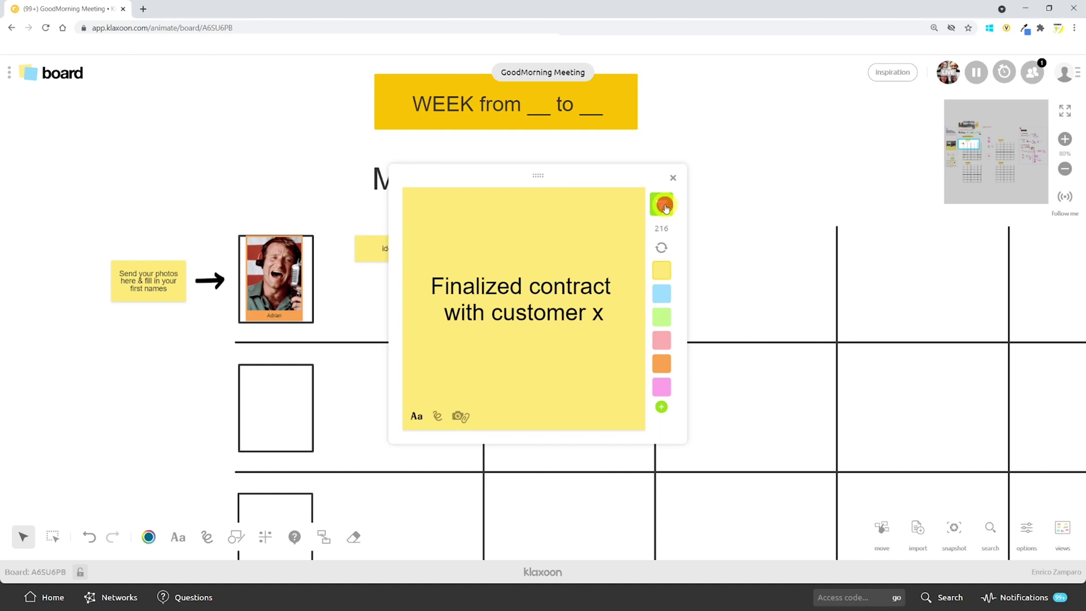
click(665, 207)
Move the note below idea 1, shrink it, and change its colour to green
drag(533, 314, 405, 295)
drag(455, 329, 450, 325)
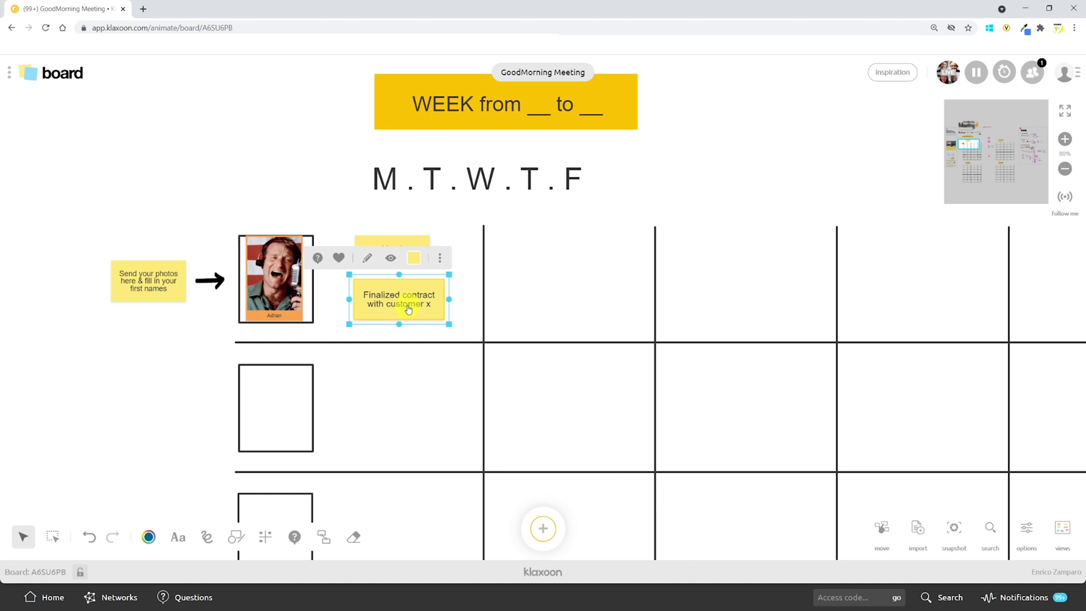
scroll(545, 303, down, 3)
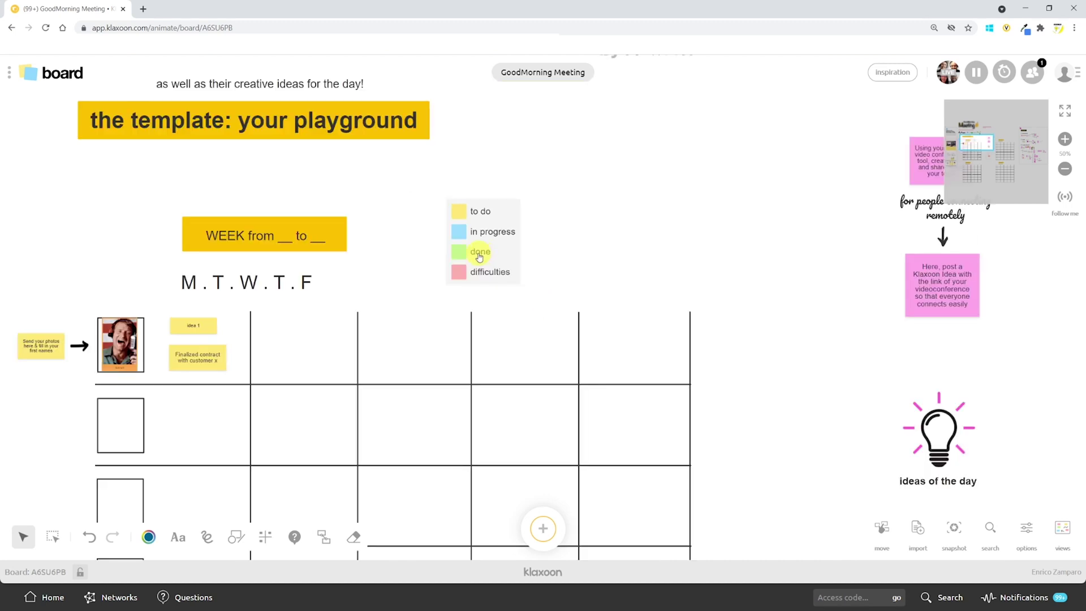
double_click(199, 360)
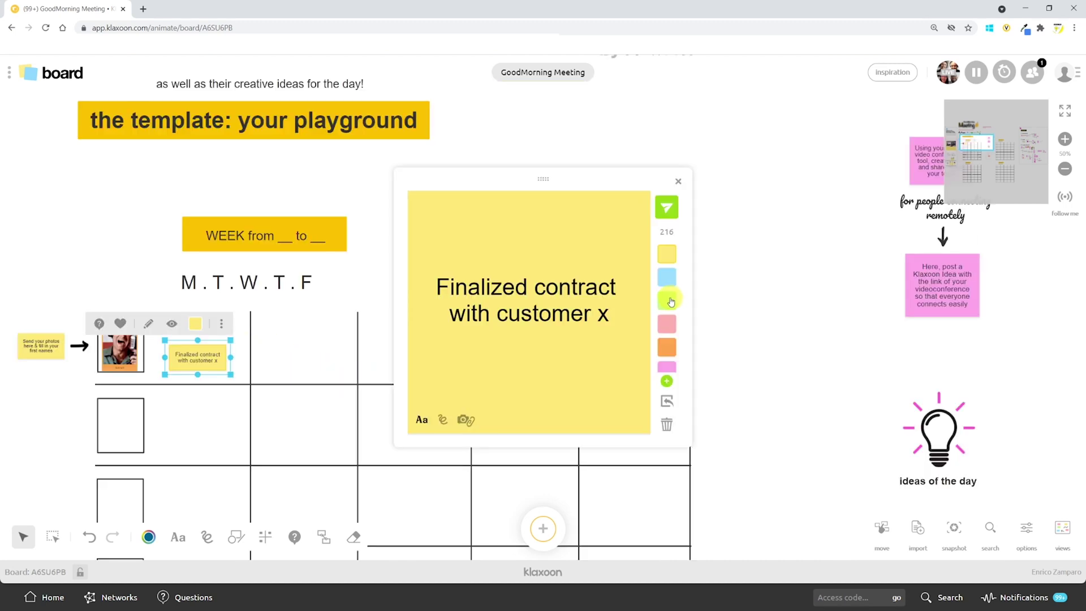
click(669, 300)
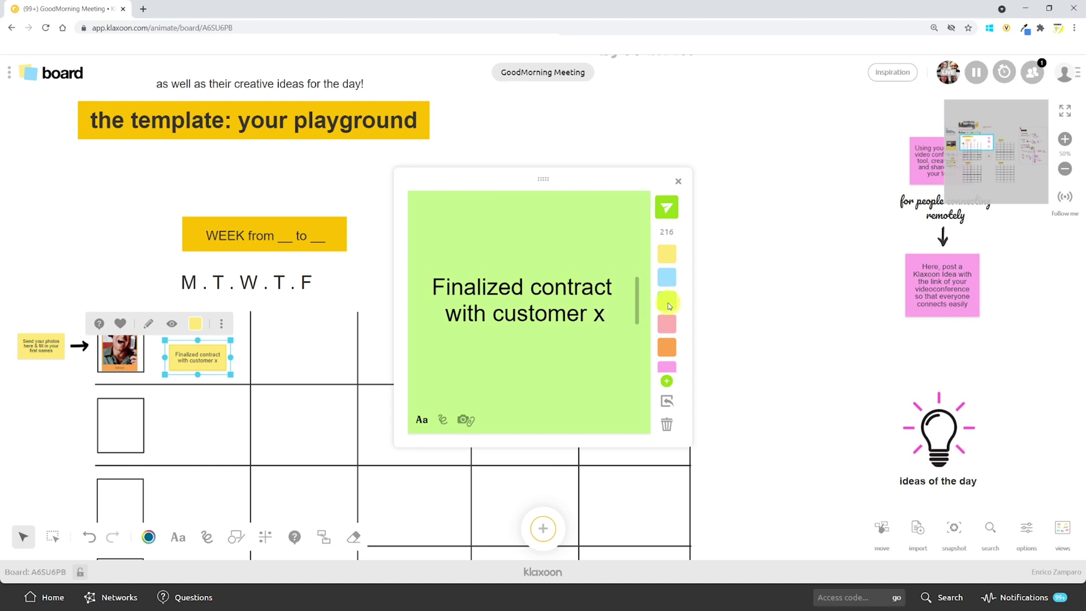
click(668, 304)
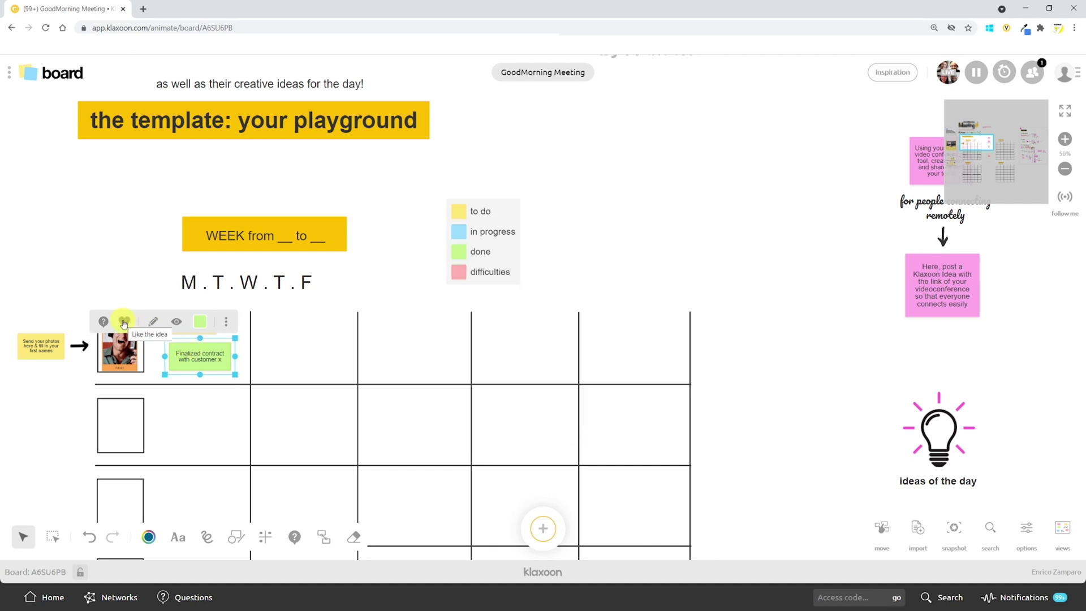
Post a pink note handwritten 'I'm on vacation' with a drink glass and smiley
click(543, 529)
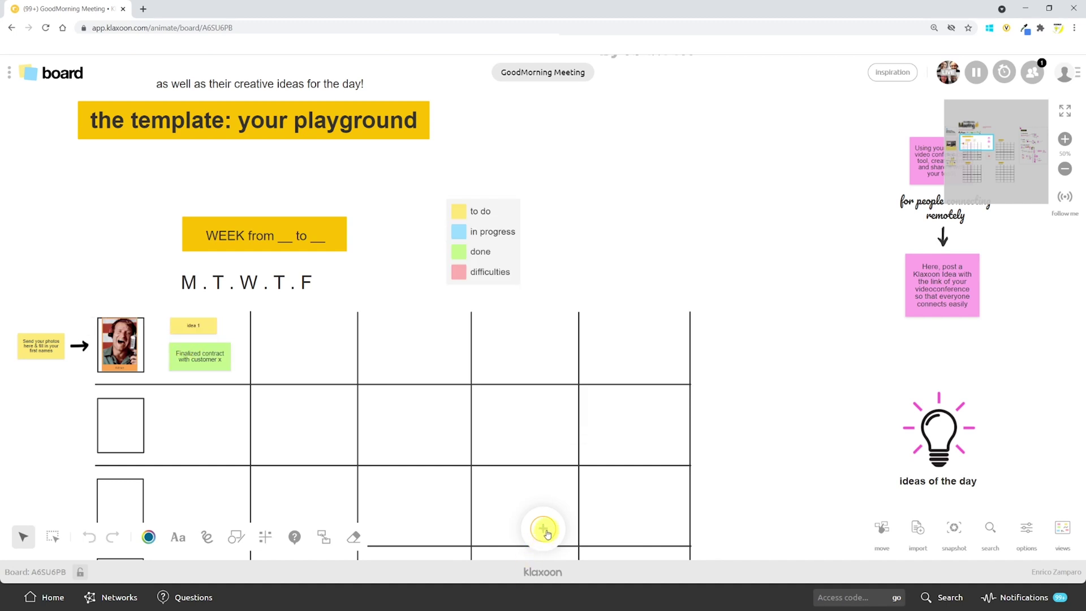
click(543, 529)
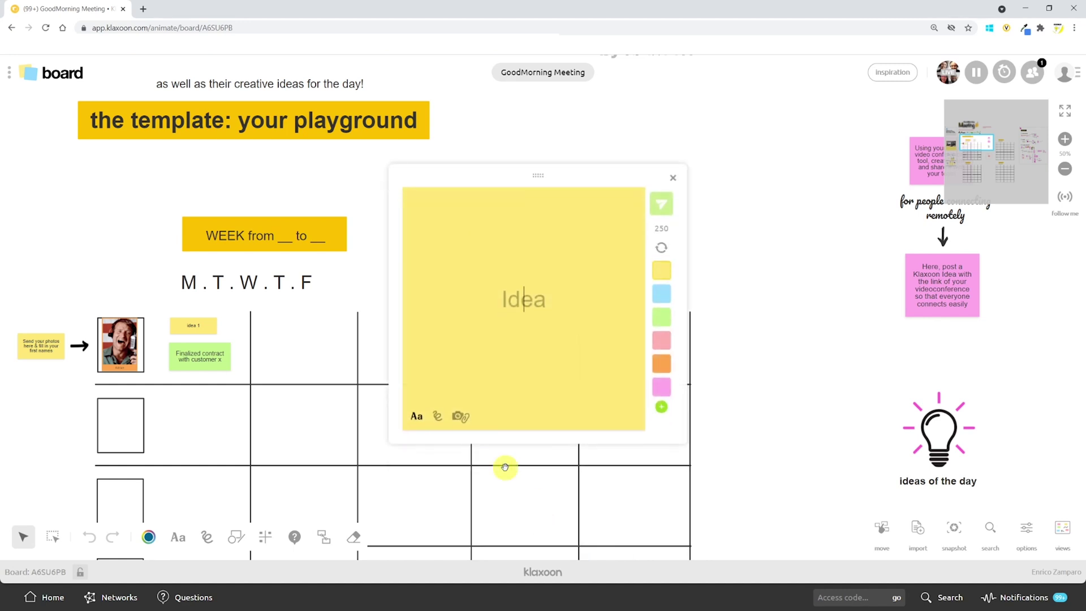
mouse_move(418, 198)
mouse_down()
mouse_move(445, 218)
mouse_move(559, 216)
mouse_move(630, 229)
mouse_up()
mouse_move(436, 297)
mouse_down()
mouse_move(439, 354)
mouse_move(460, 296)
mouse_move(568, 323)
mouse_up()
click(661, 387)
click(661, 204)
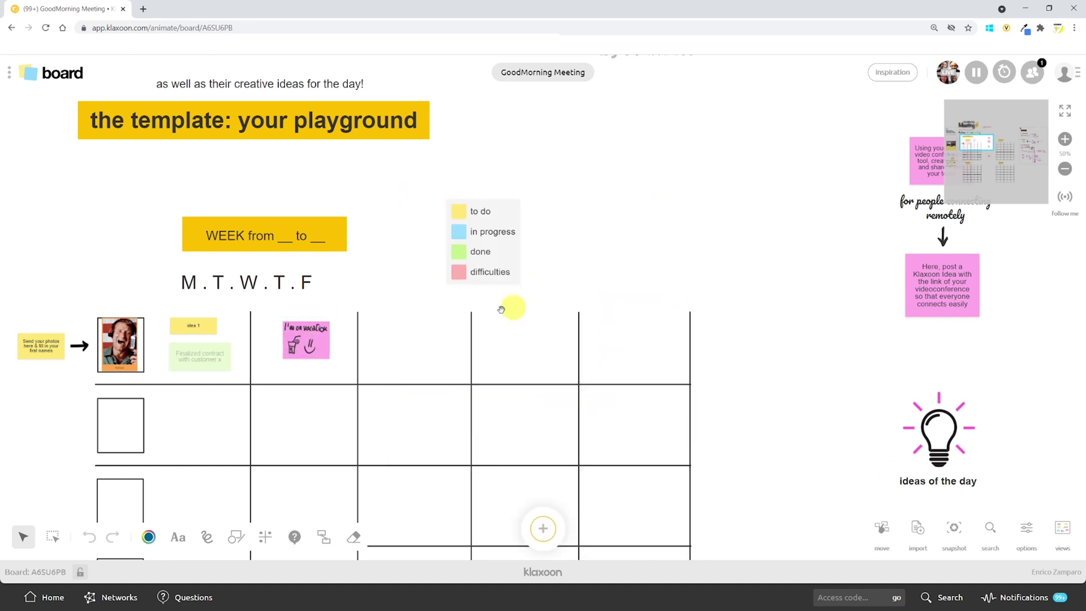
Start another pink idea, attach a photo to it, and post it
click(544, 529)
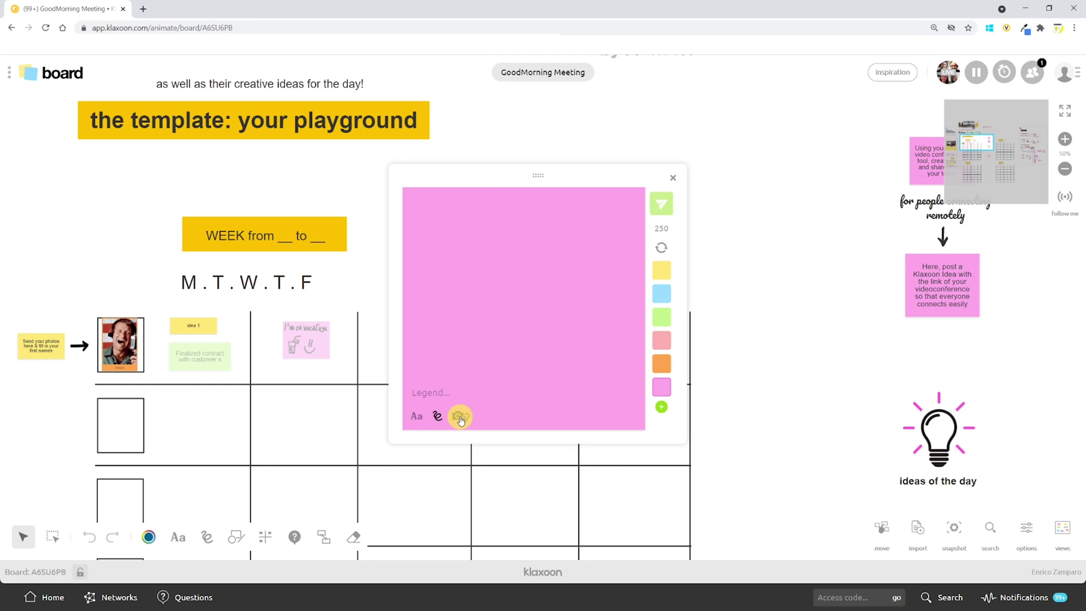
click(460, 418)
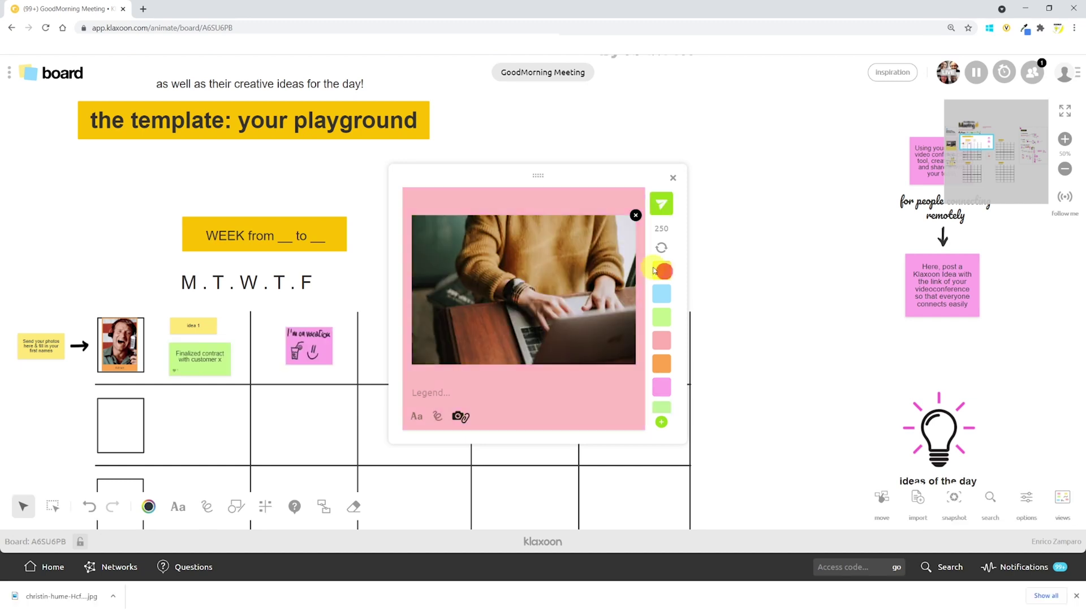
click(662, 204)
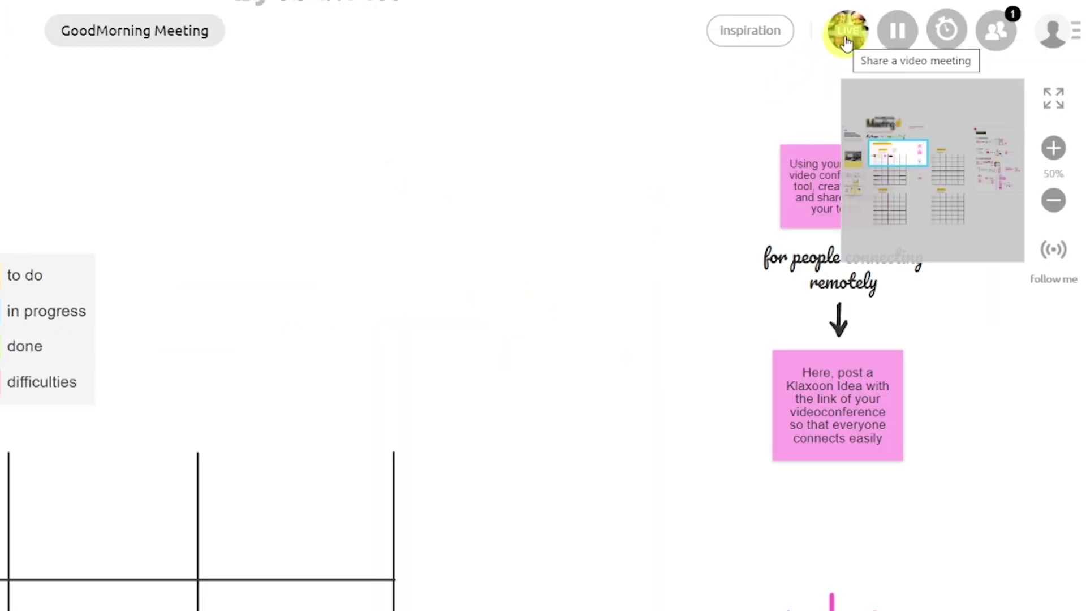
Pause and resume the board, start the meeting timer, and check the participants list
click(899, 46)
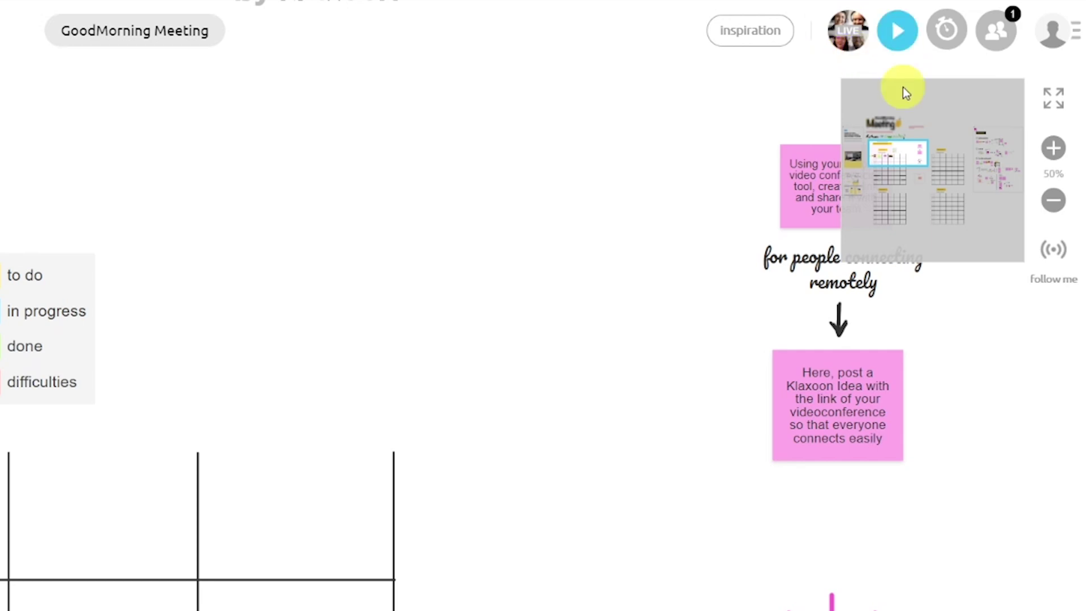
click(898, 30)
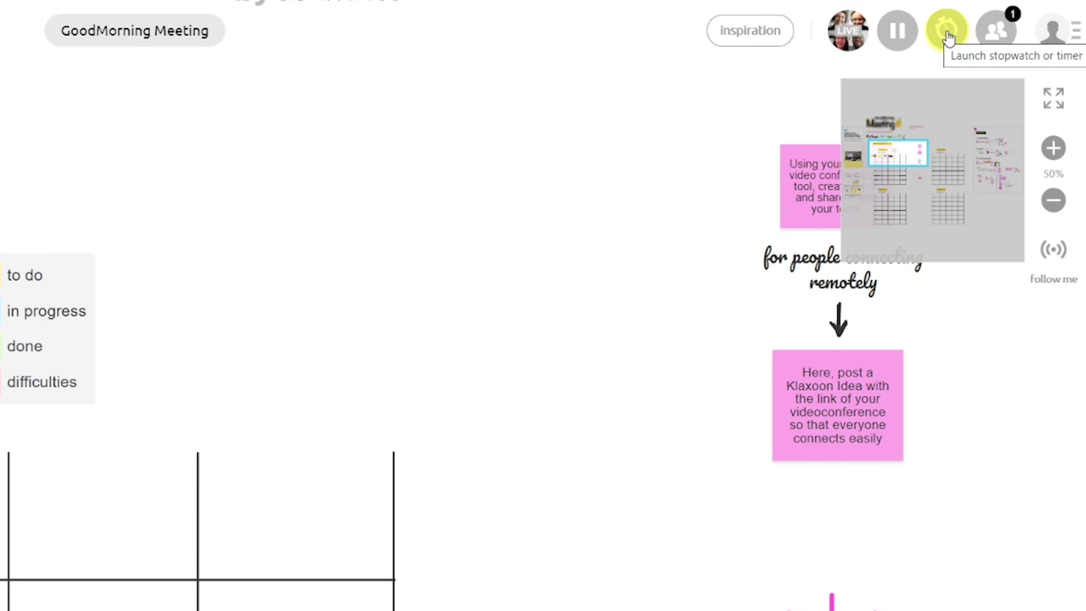
click(947, 34)
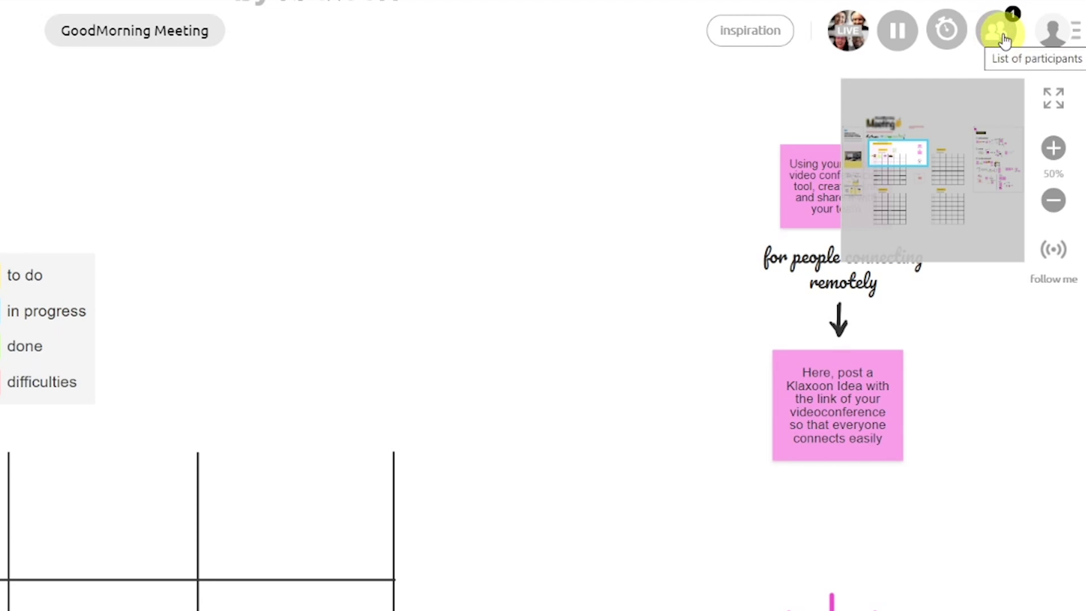
click(1003, 39)
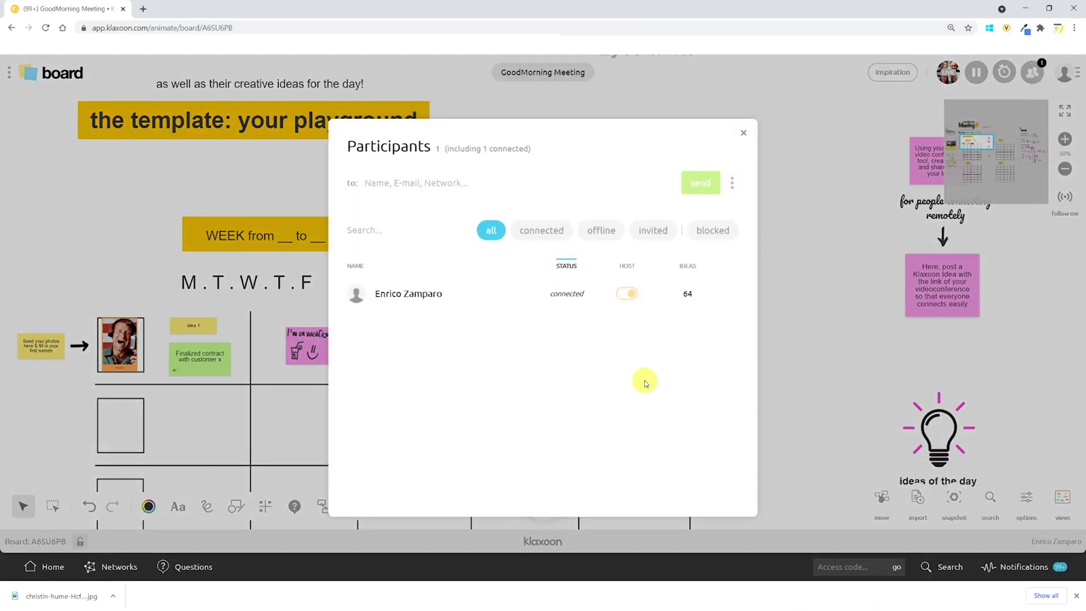
click(786, 117)
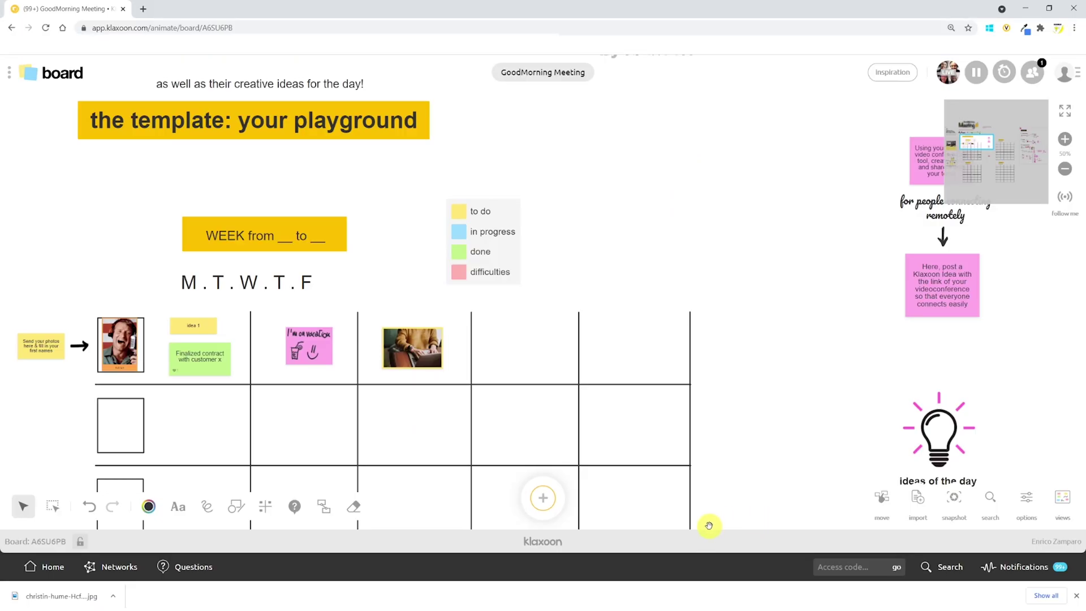
Post Company Name.docx, Title Lorem Ipsum.pptx, for pdf.pdf and the Digital ideas .ai file as file ideas
click(543, 501)
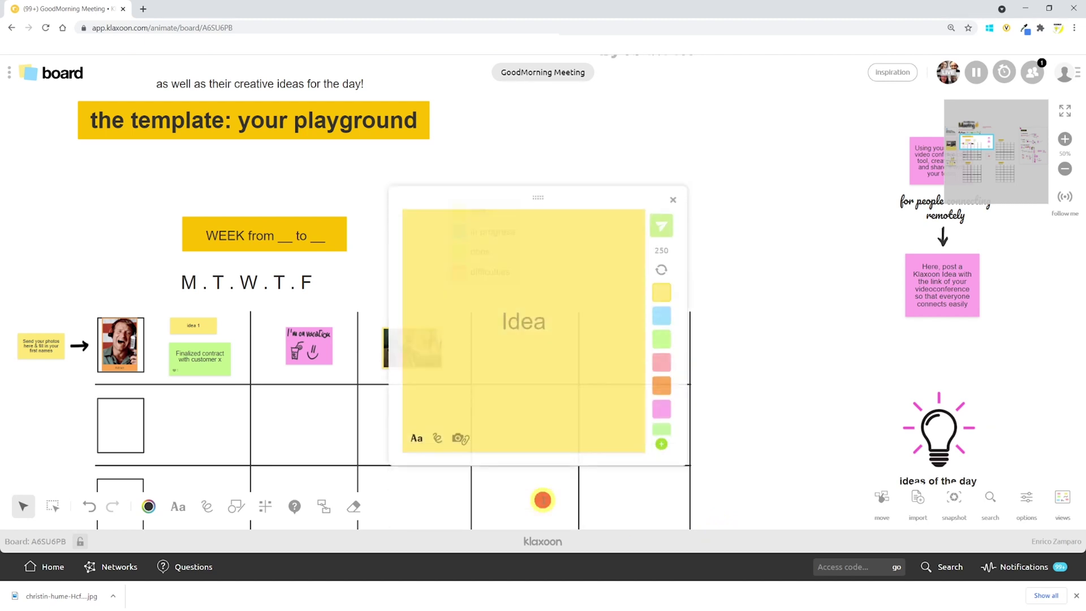
click(460, 419)
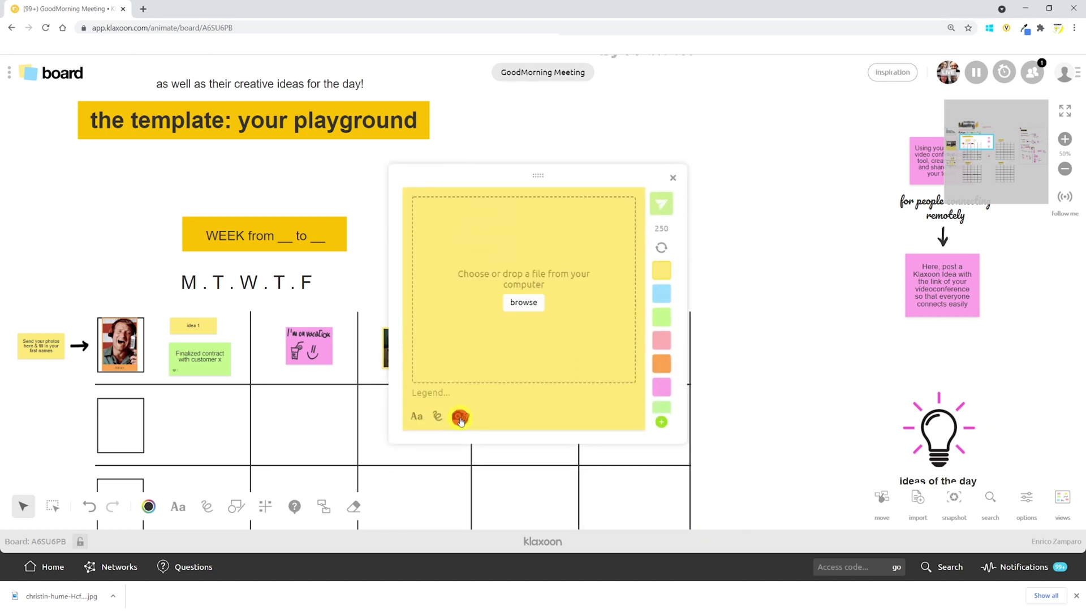
click(531, 304)
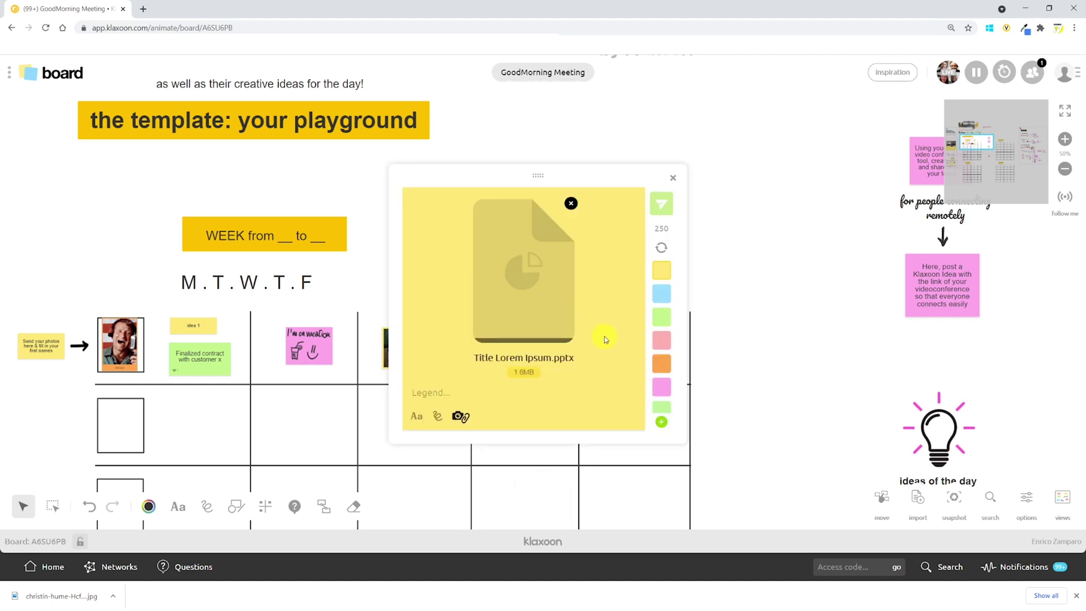
click(662, 205)
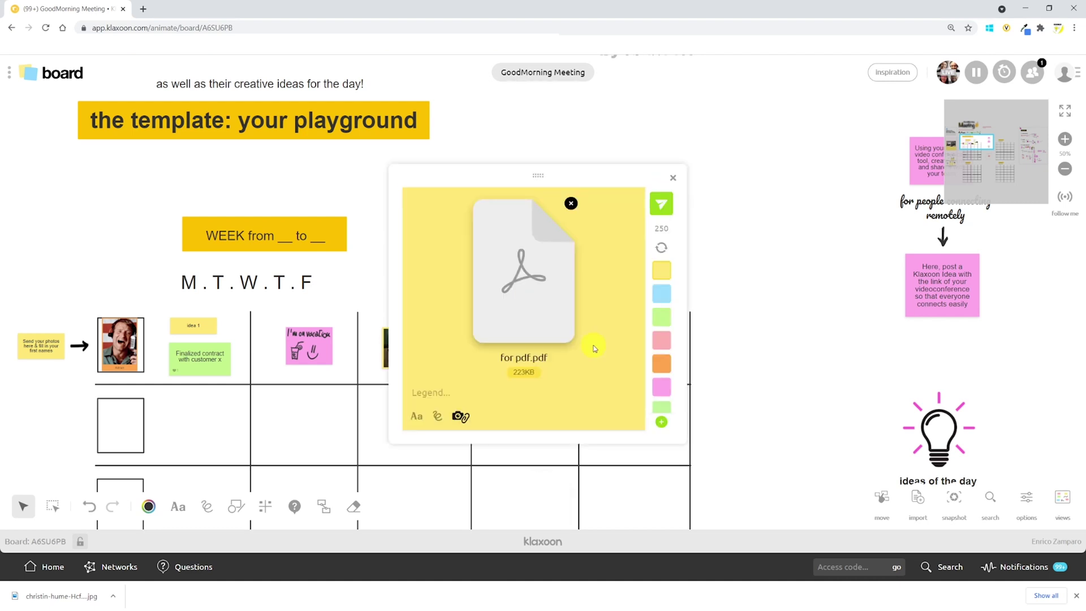
click(661, 205)
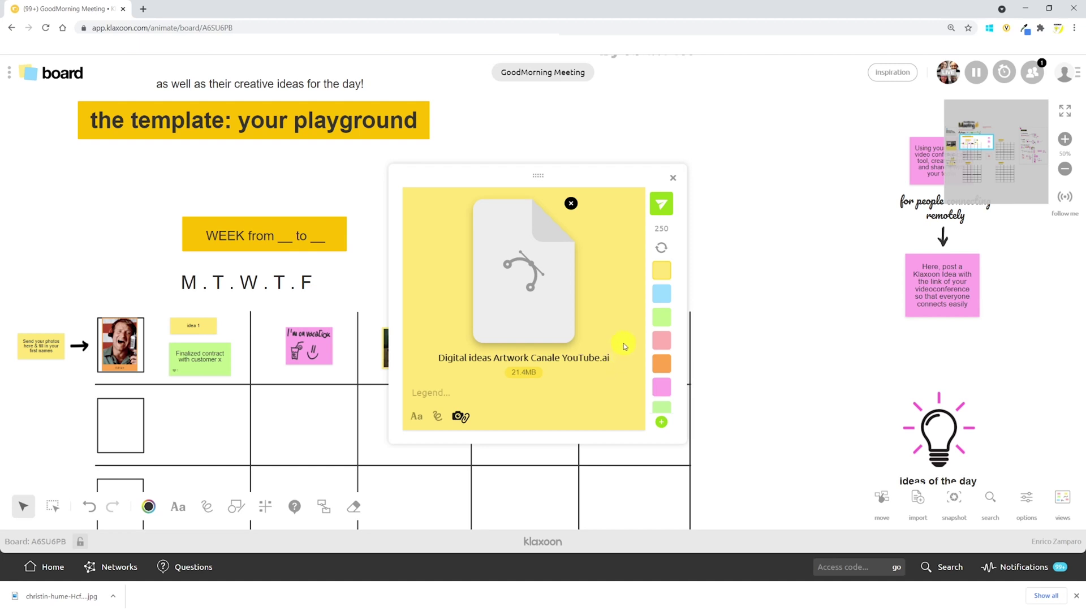
click(662, 204)
scroll(670, 325, up, 5)
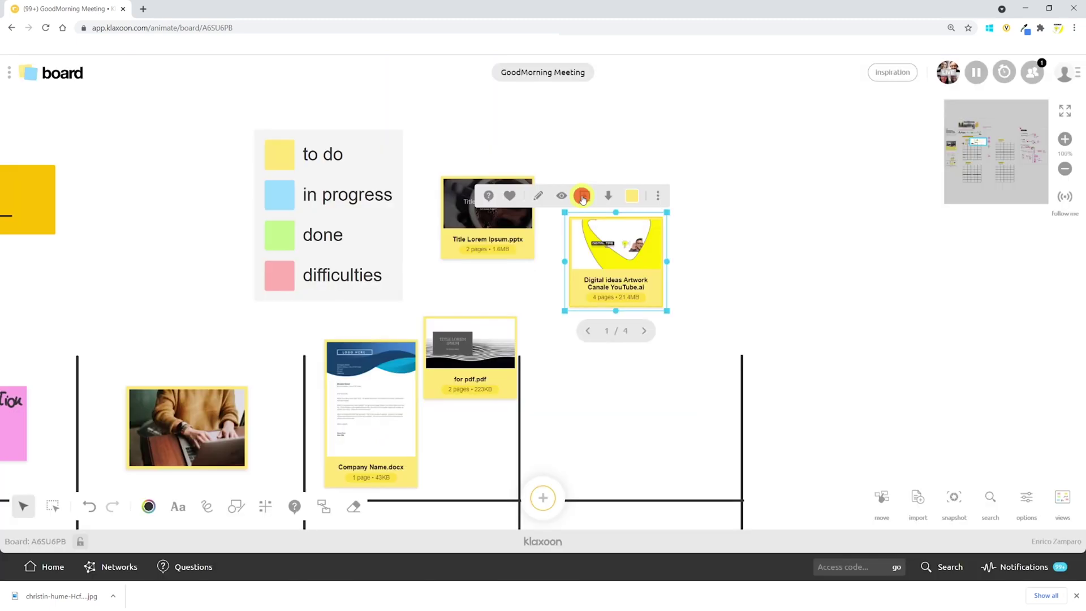
Preview the Digital ideas artwork file's next page, then extract for pdf.pdf's pages as separate cards
click(583, 198)
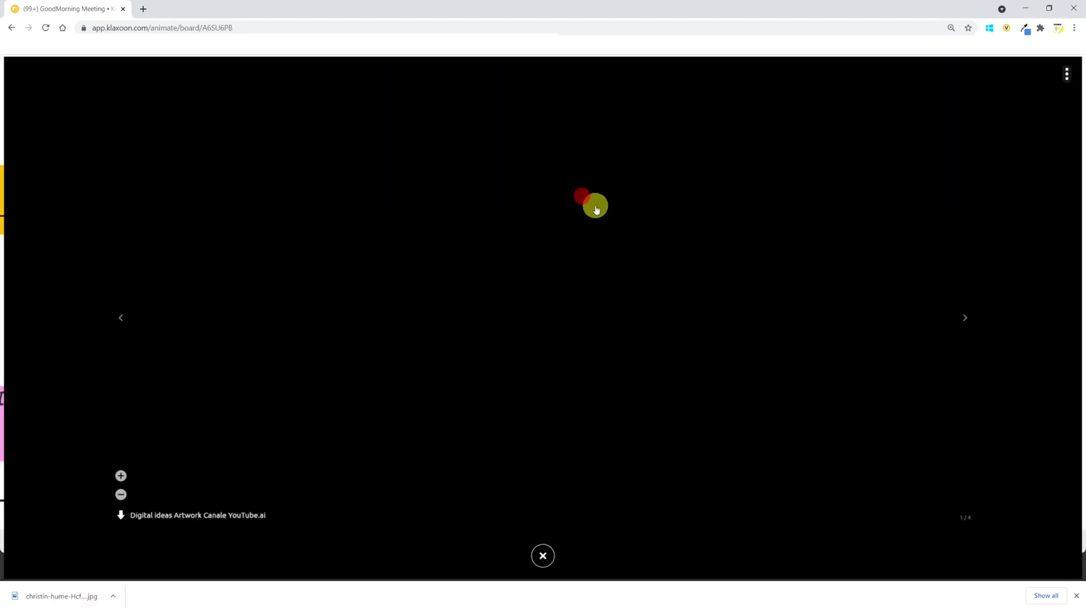
click(1068, 317)
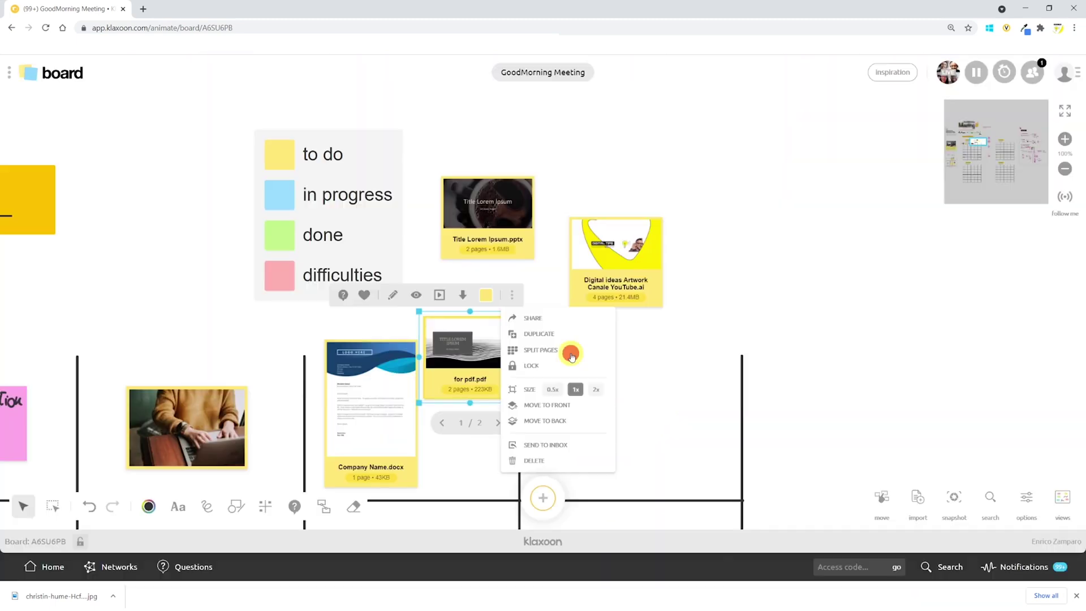
click(566, 352)
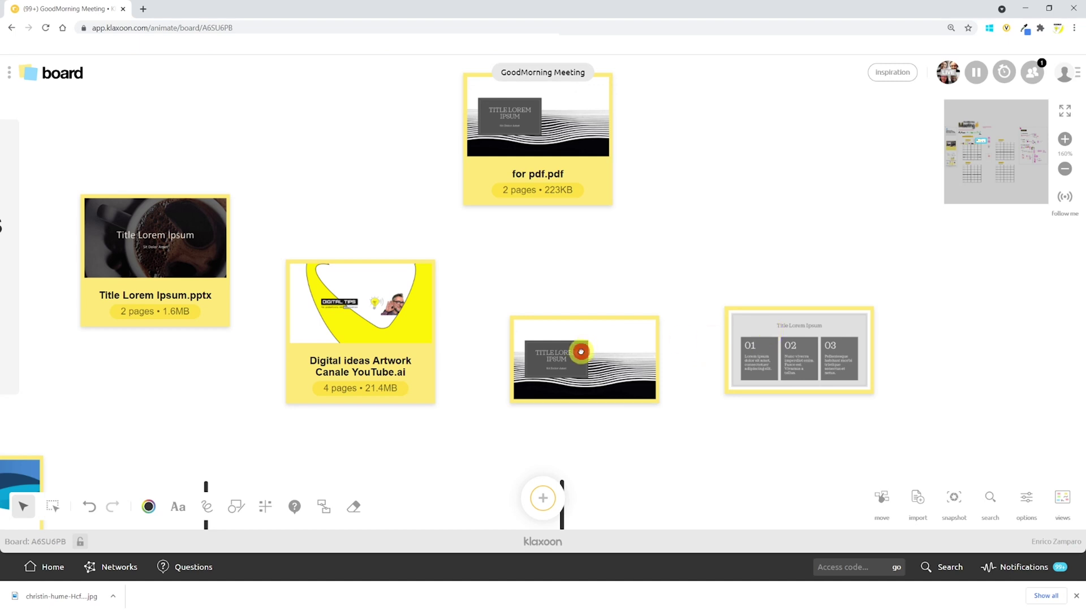
Arrange the slide cards and link the wave slide to the Digital ideas, PDF and three-column cards
drag(582, 352, 590, 296)
drag(794, 351, 811, 267)
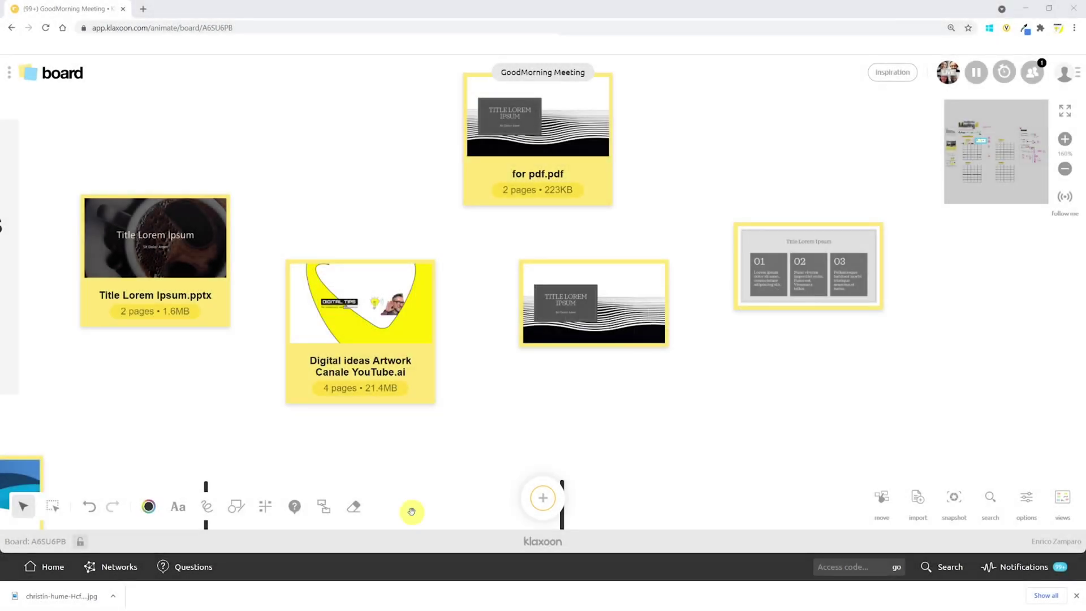
click(324, 507)
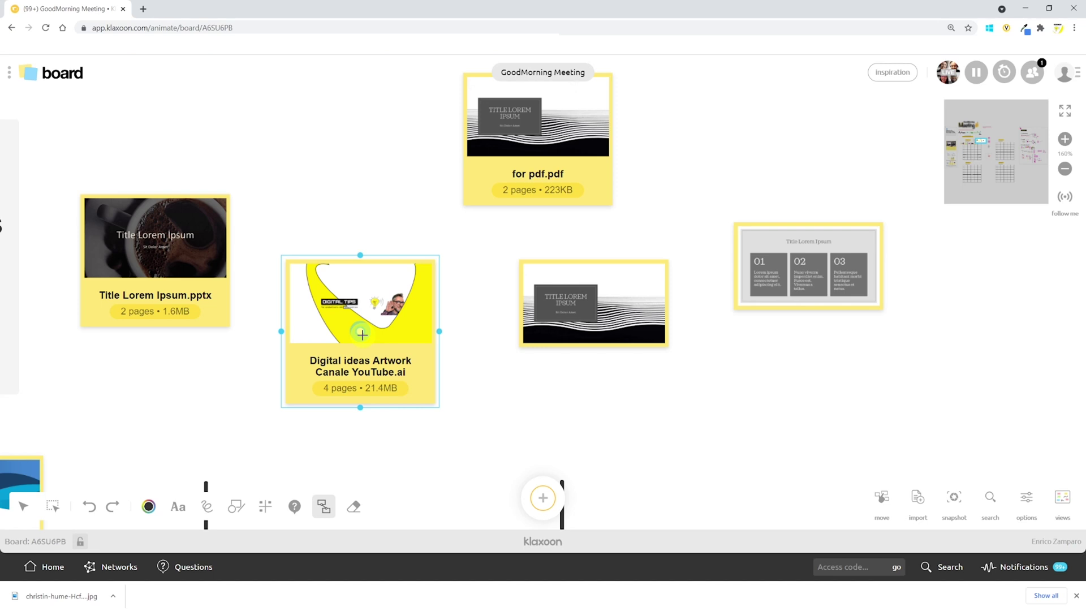
drag(362, 335, 543, 313)
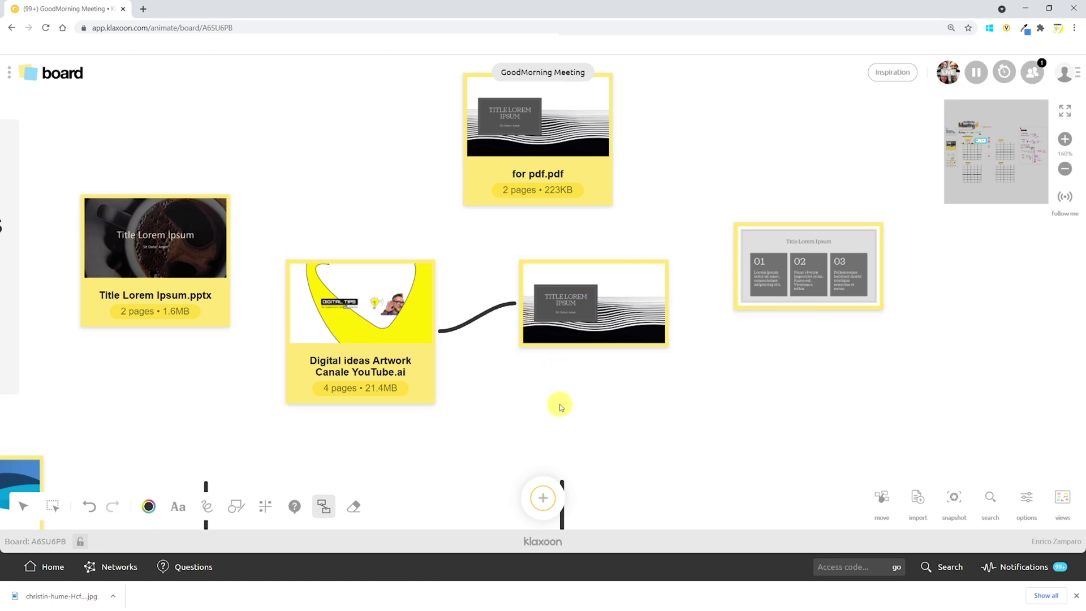
drag(636, 275, 924, 470)
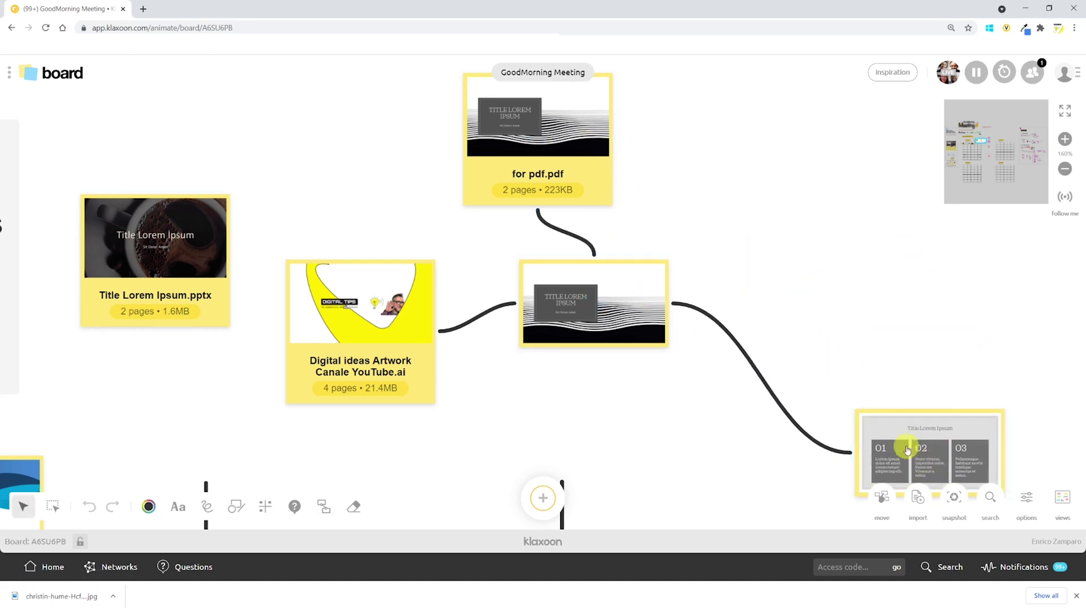
drag(586, 149, 962, 227)
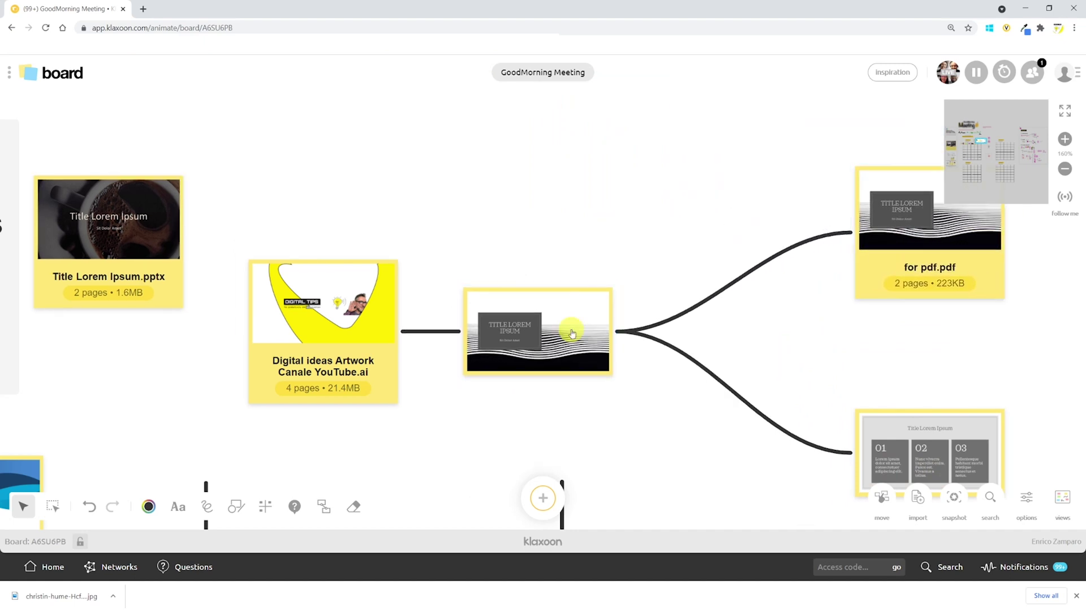
drag(572, 334, 558, 246)
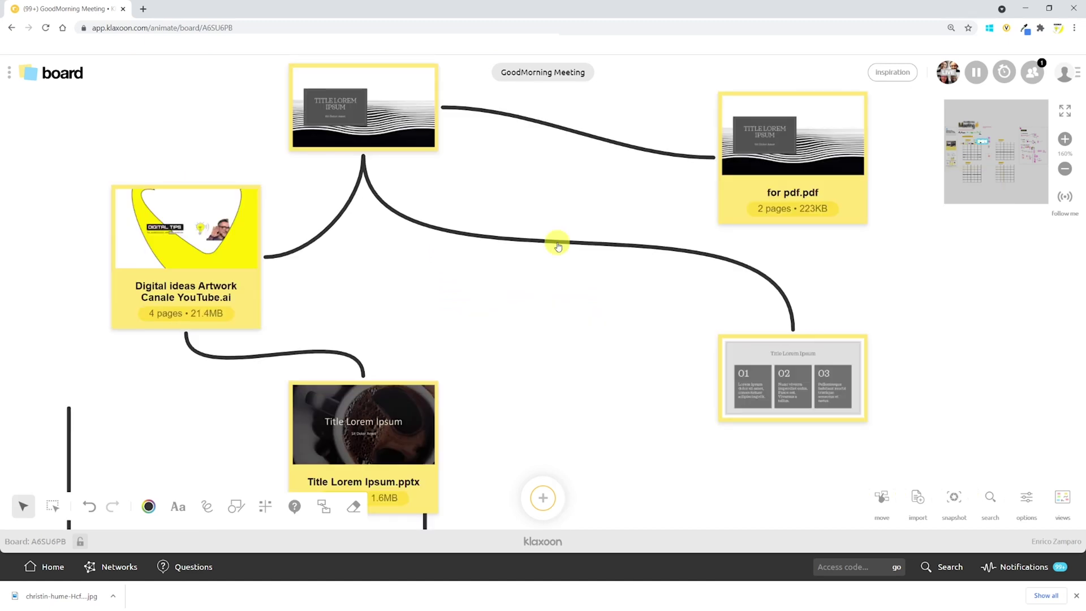
Make the connector to the for pdf.pdf card light blue
scroll(558, 246, down, 5)
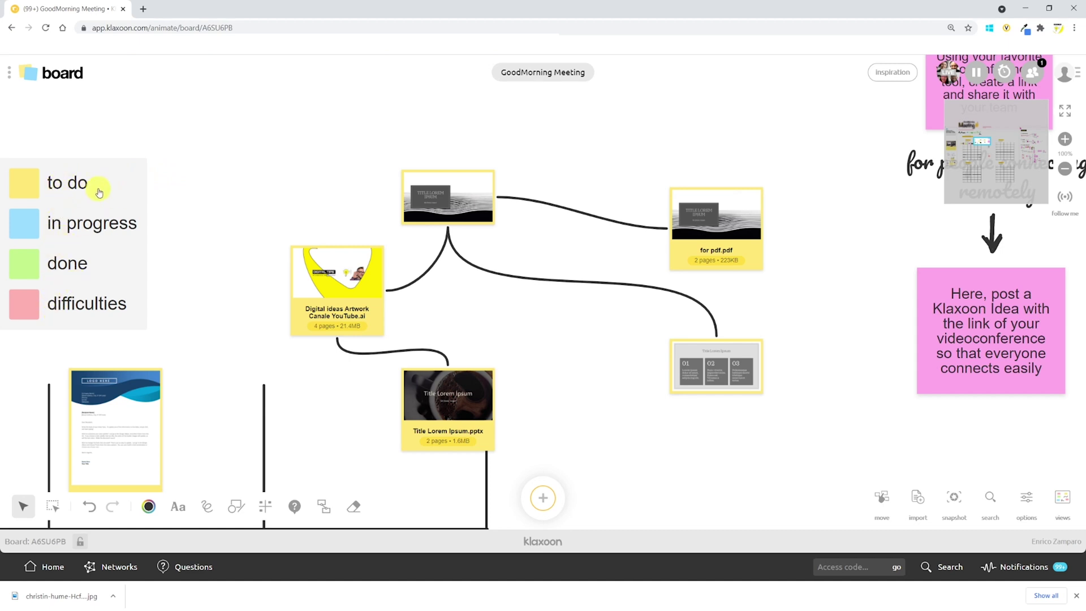
click(594, 215)
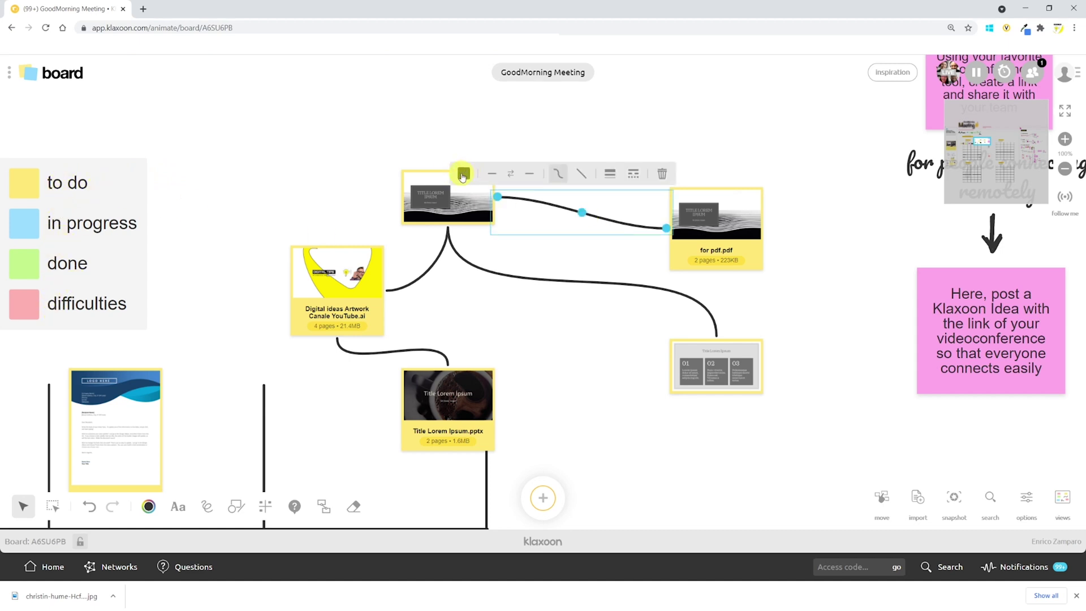
click(462, 180)
click(496, 261)
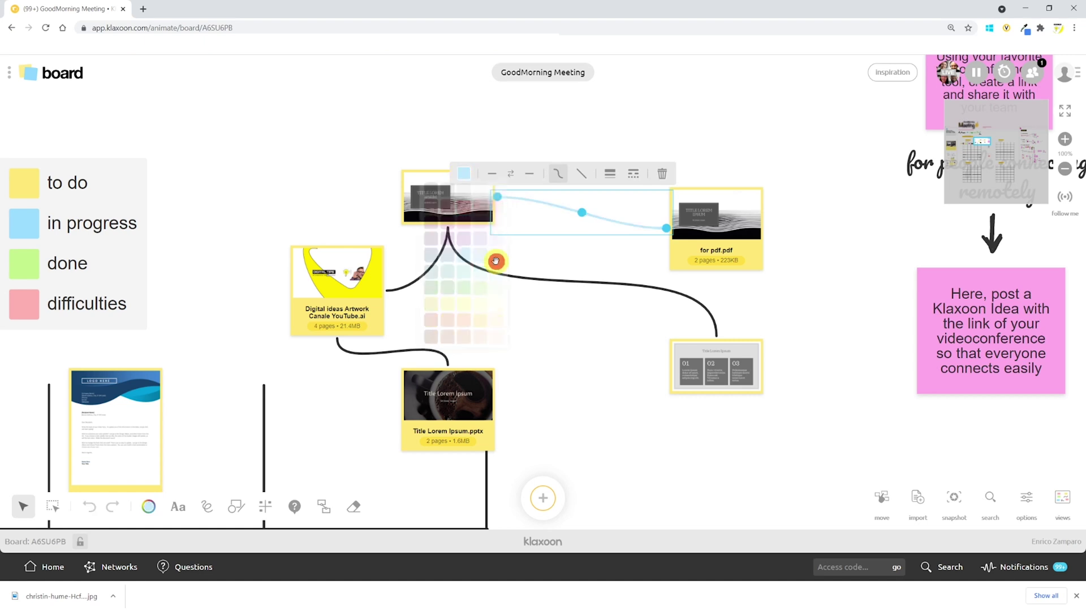
Make the three-column slide connector pink, with a starting arrowhead and a square end
click(521, 276)
click(513, 205)
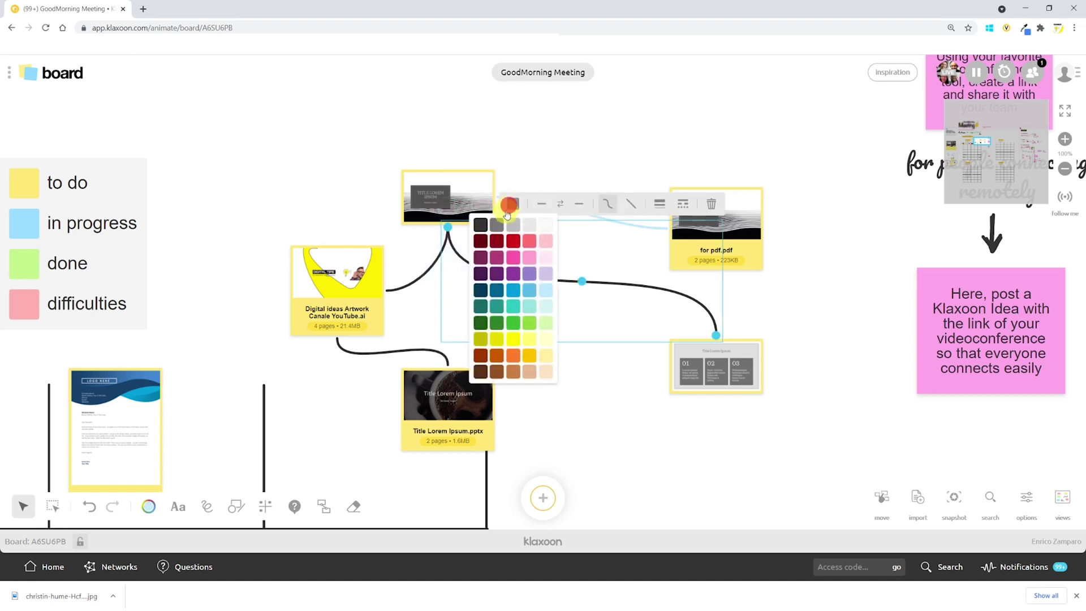
click(545, 240)
click(541, 204)
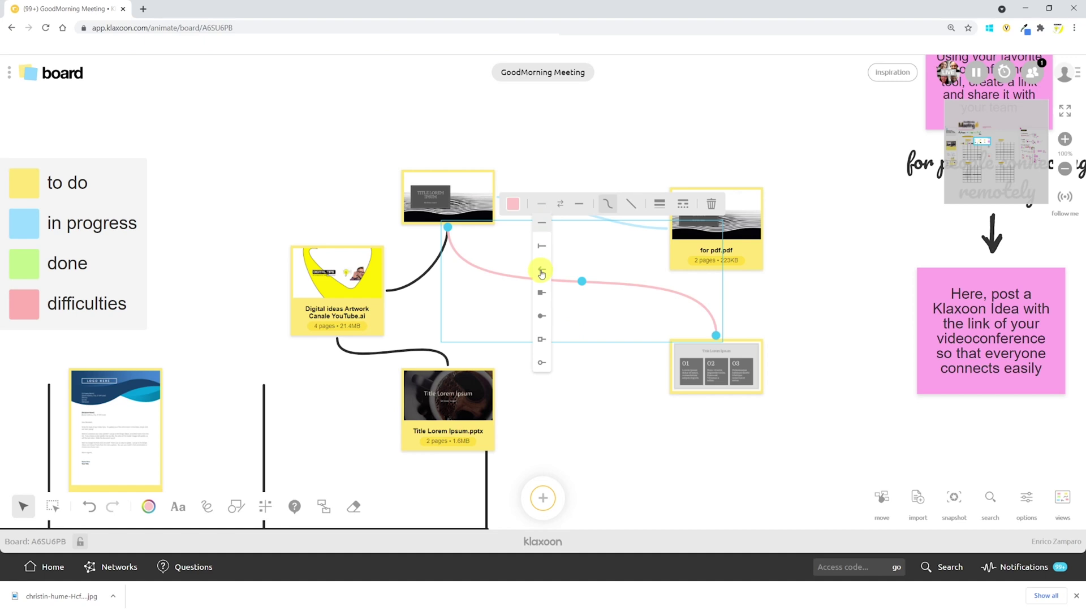
click(541, 271)
click(579, 204)
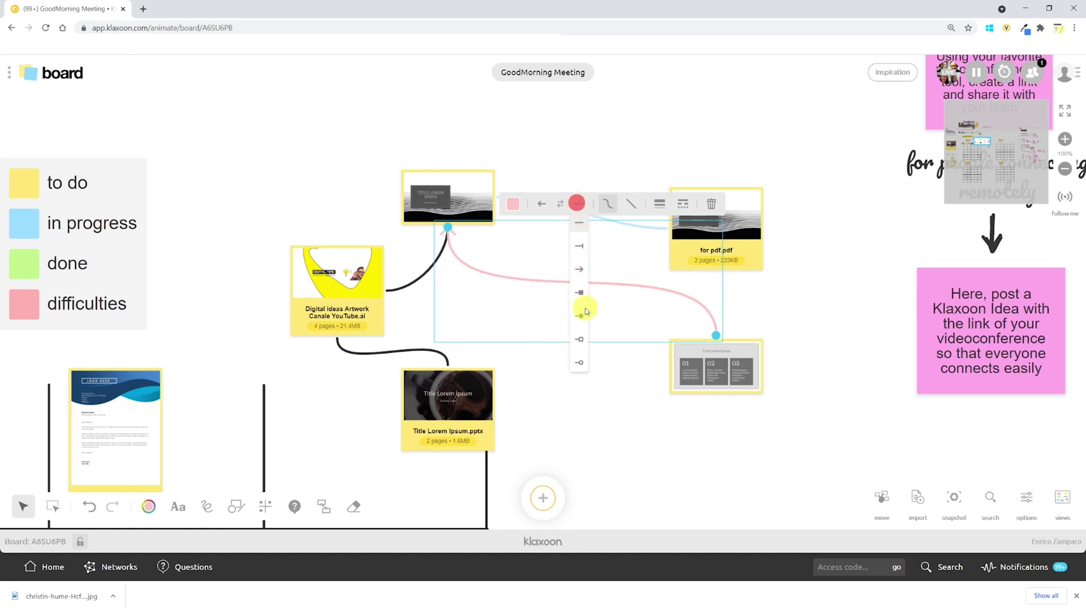
click(579, 322)
Make the connector between Digital ideas and the pptx card dotted
click(390, 334)
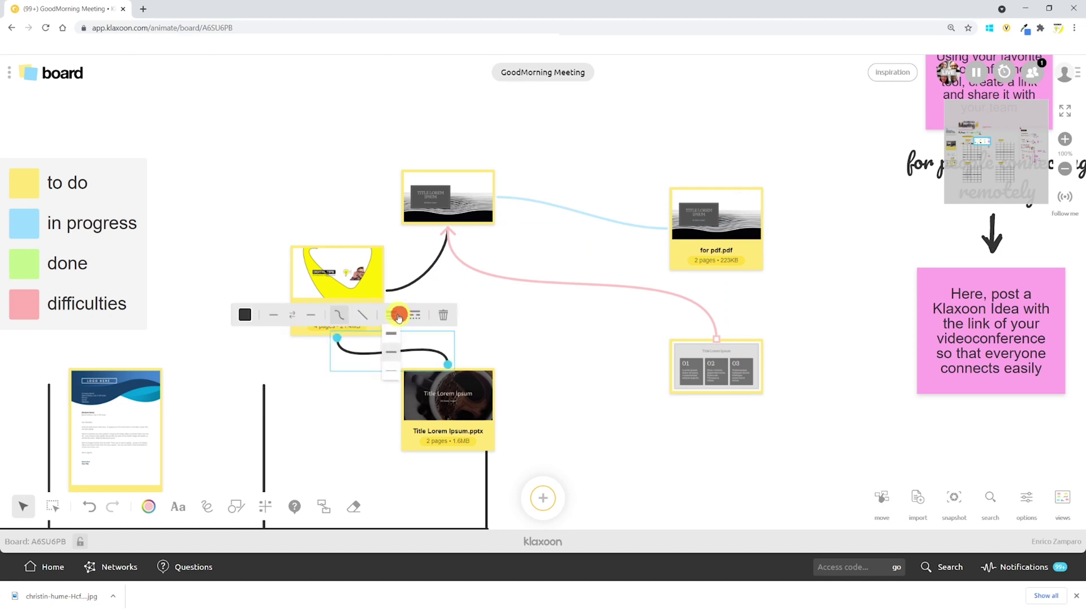
click(417, 314)
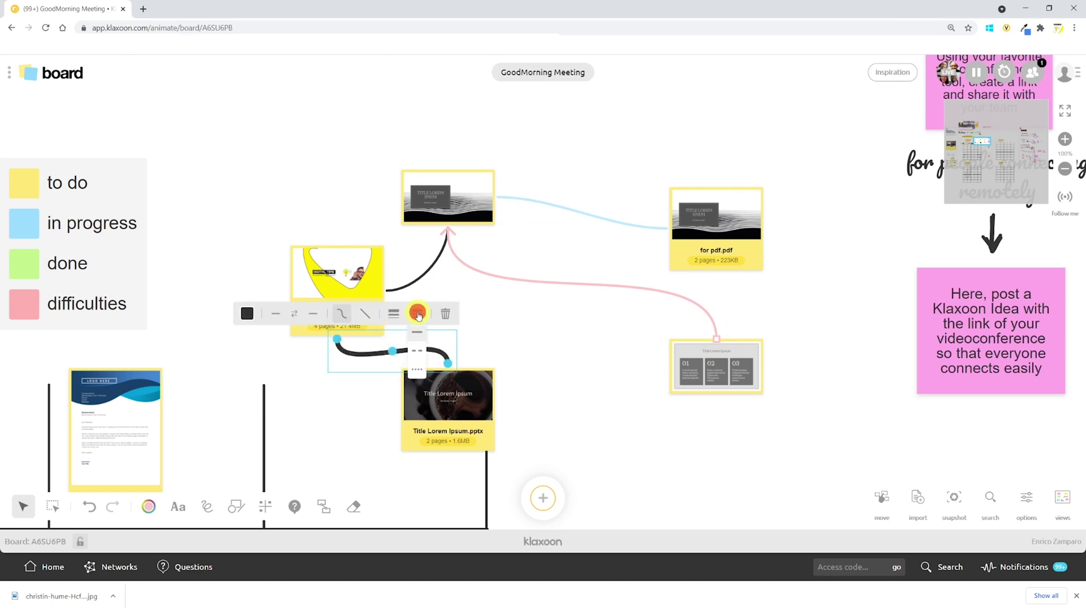
click(416, 366)
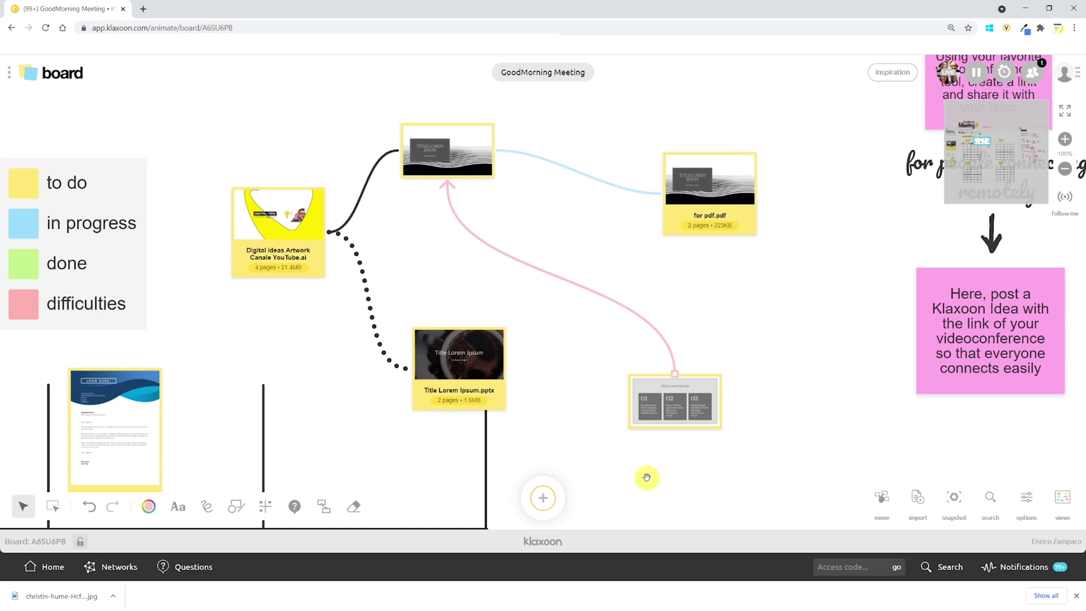
Attach a Vote > Rating question 'What's the impact of this…' to the three-column slide card
click(684, 401)
click(571, 354)
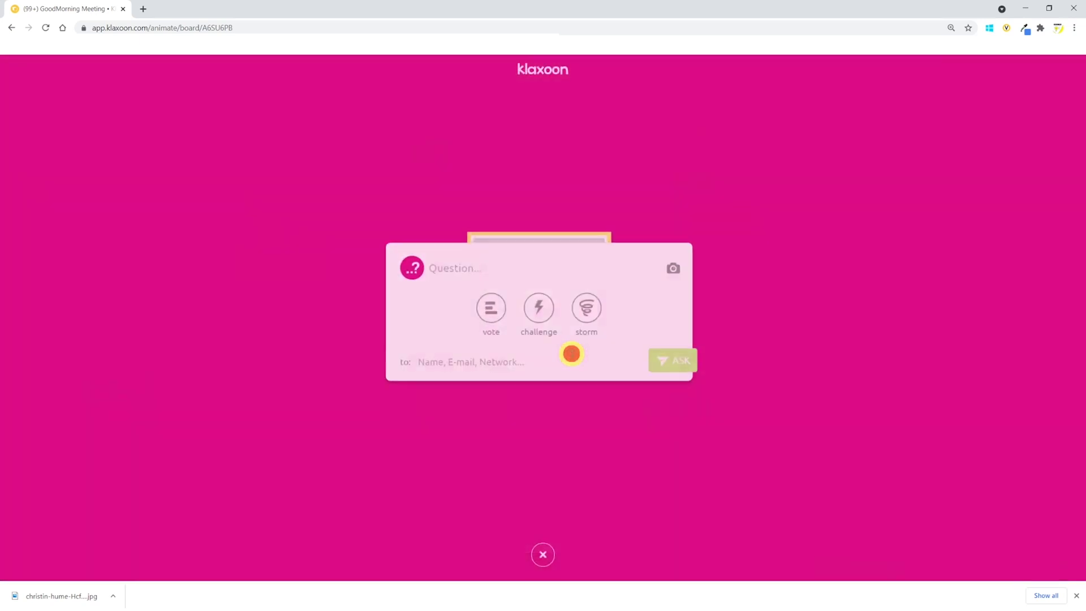
click(493, 311)
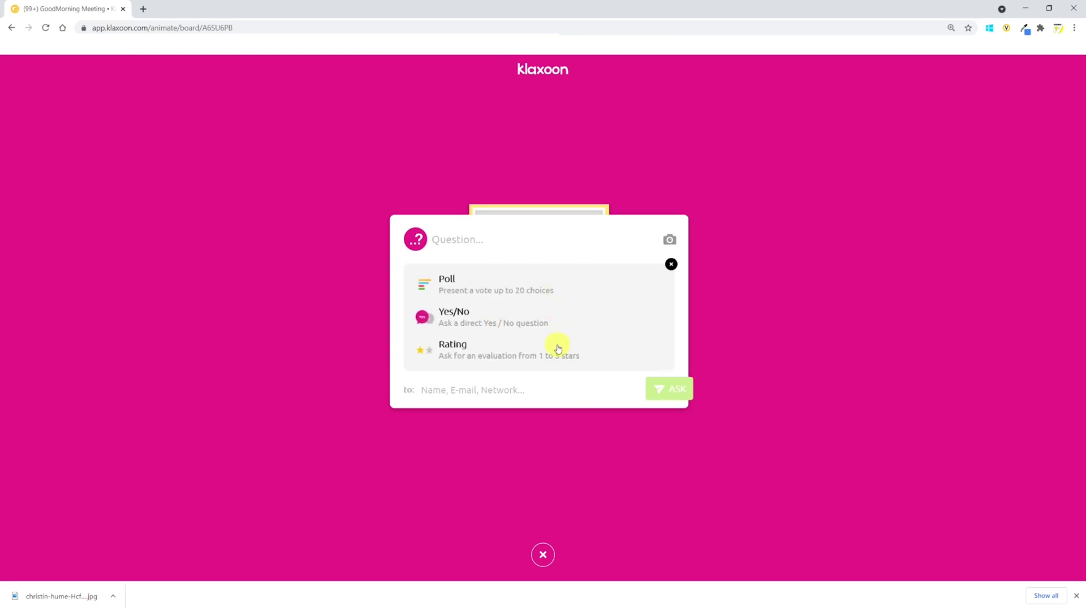
click(600, 376)
click(539, 310)
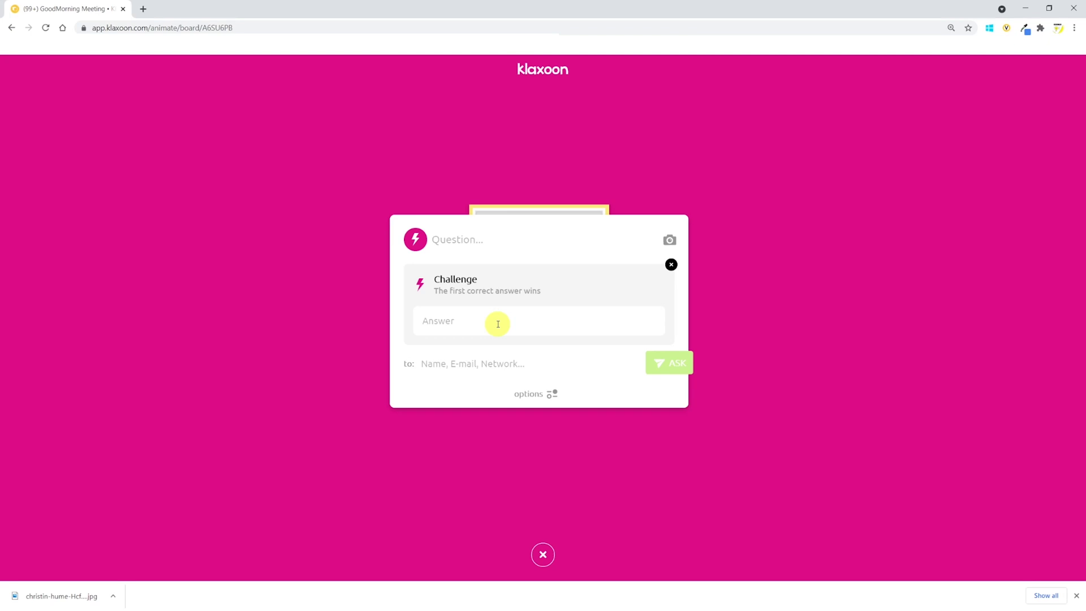
click(588, 309)
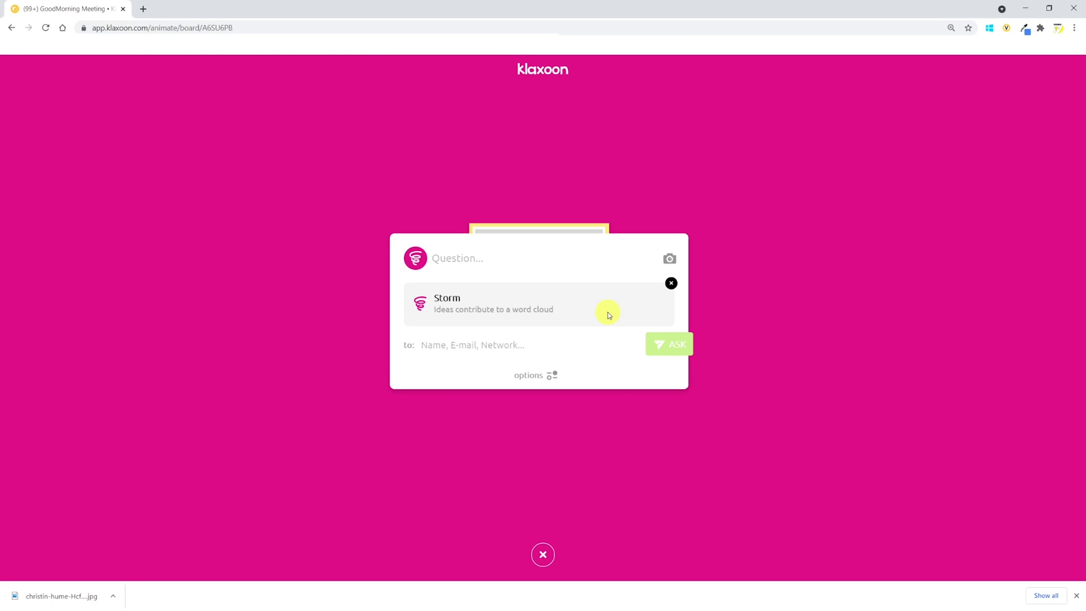
click(493, 309)
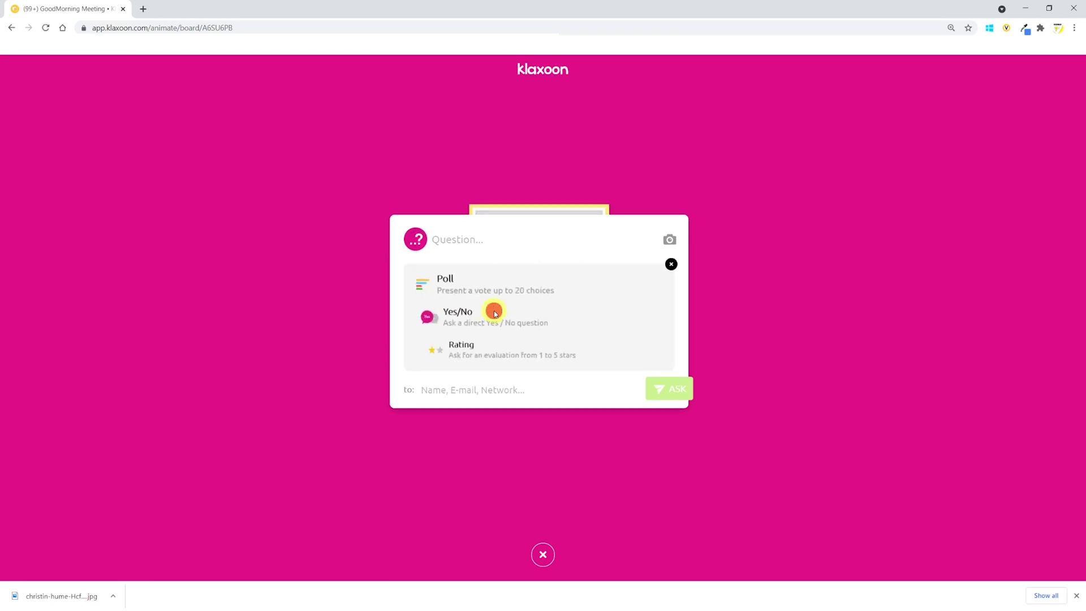
click(467, 350)
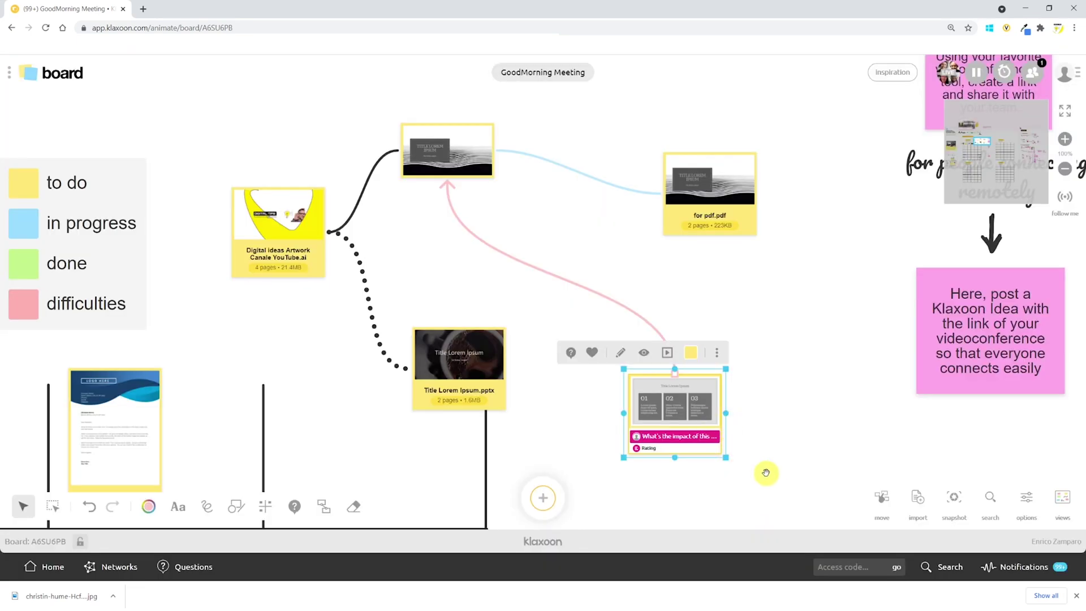
Nudge the slide card up-right and open its Rating question showing the 1–5 stars and 0 votes
drag(687, 408, 707, 382)
click(762, 414)
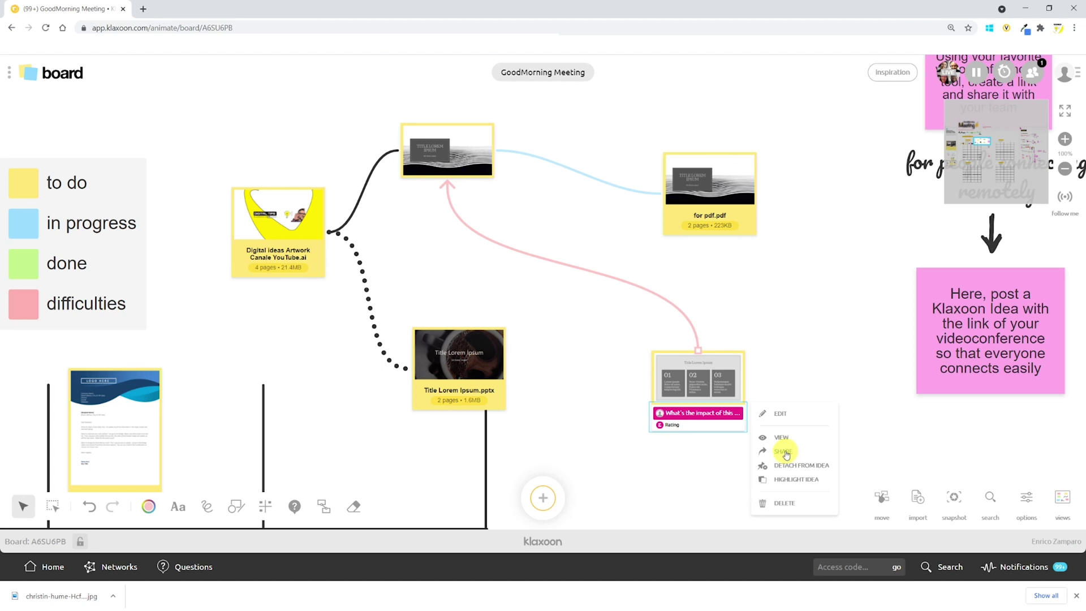
click(728, 444)
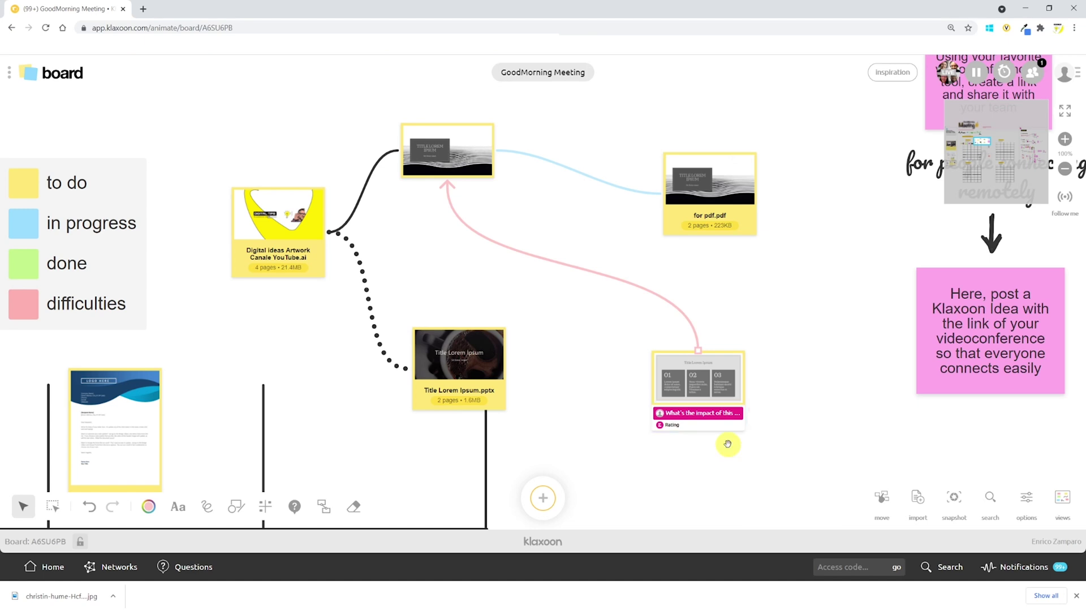
click(699, 413)
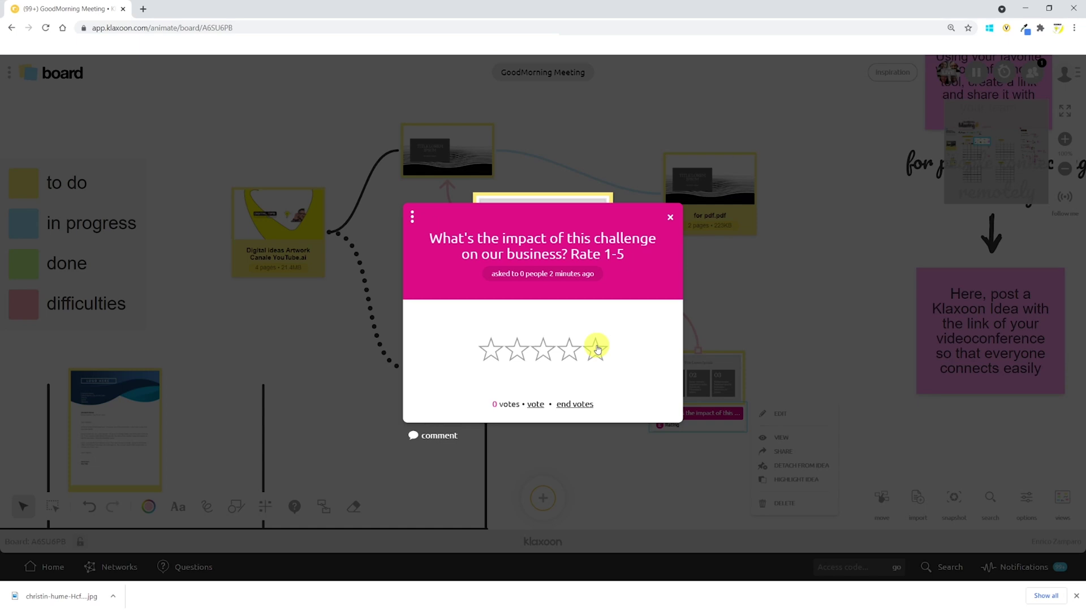
Close the rating view and post the Storm question 'How do you feel about this issue?' on for pdf.pdf
click(806, 296)
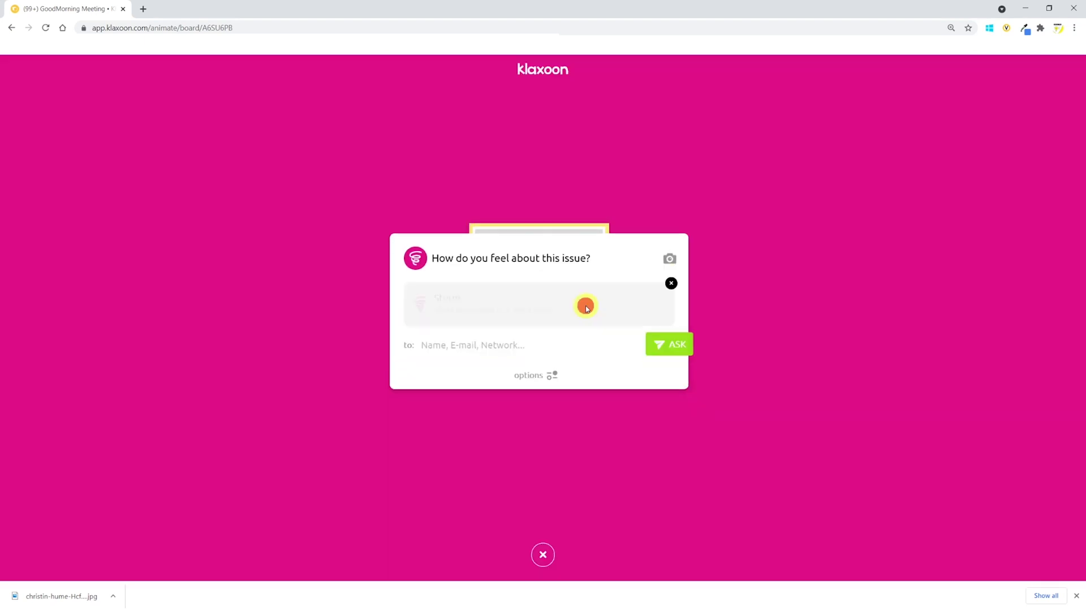
click(670, 346)
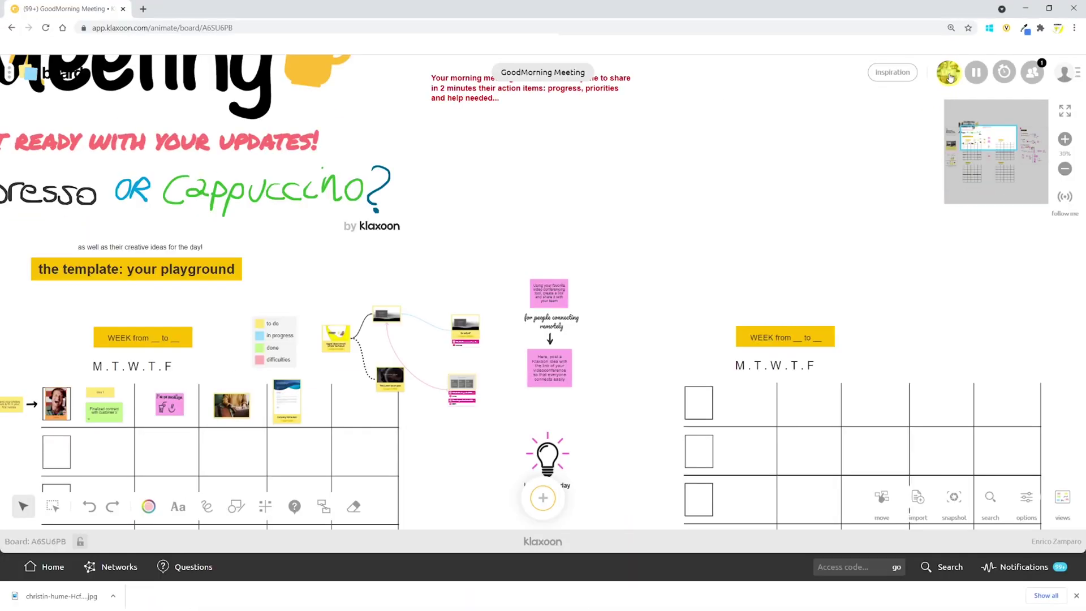
Create a new live session and start it with a 15 min countdown
click(948, 75)
click(920, 165)
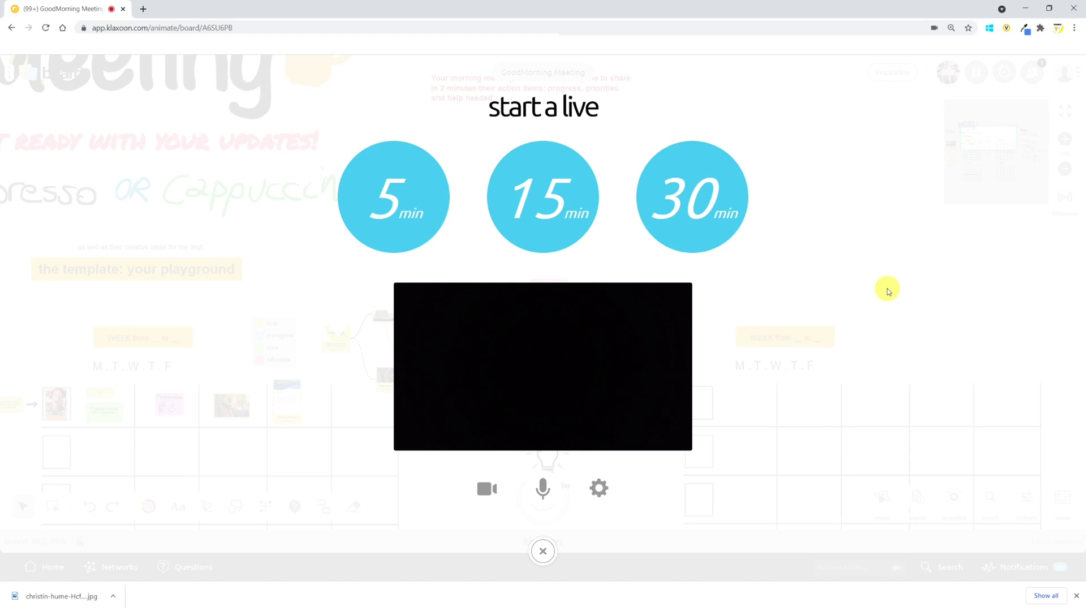
click(423, 205)
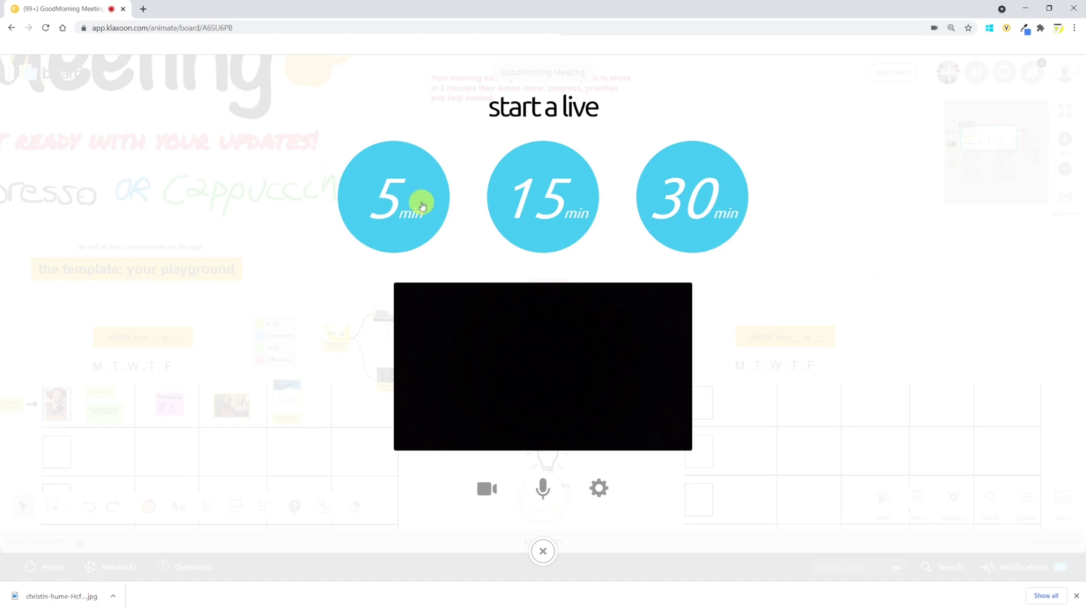
click(549, 205)
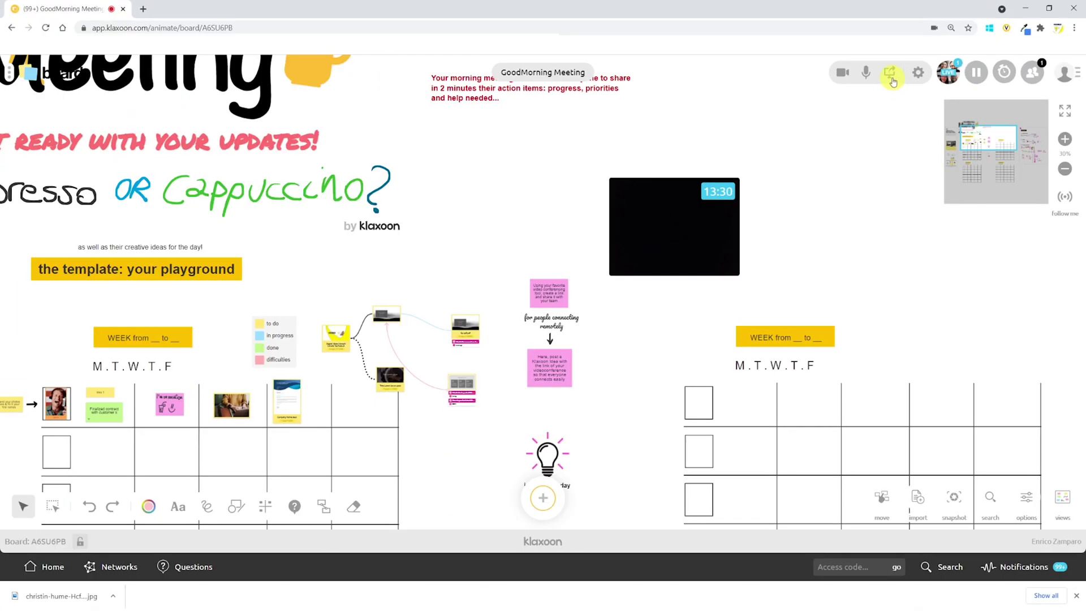
Share the entire screen in the live, snapshot it onto the board, and review video conference options
click(892, 82)
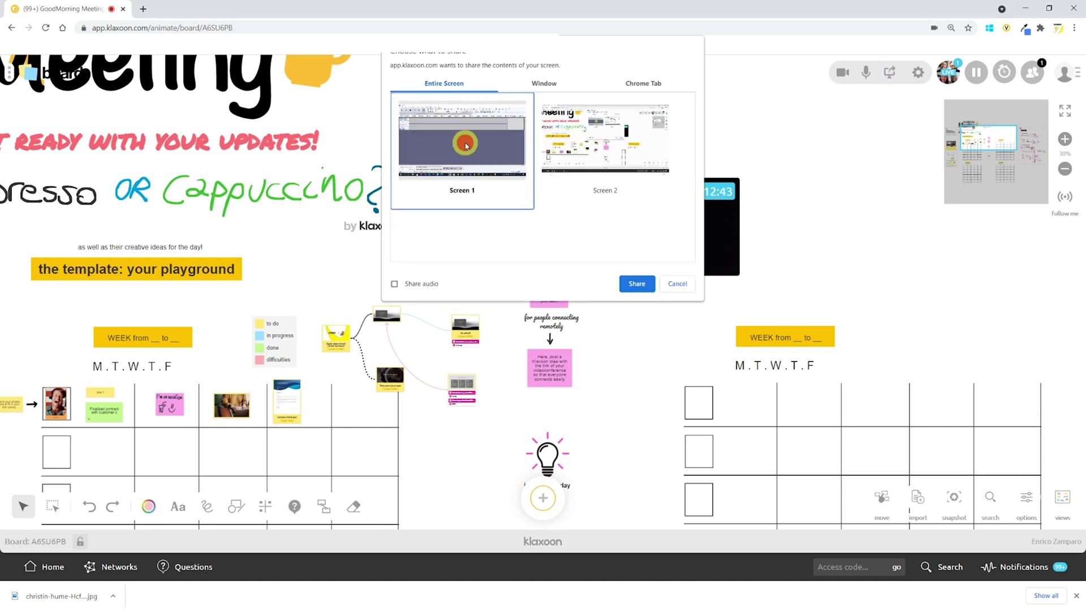
click(636, 285)
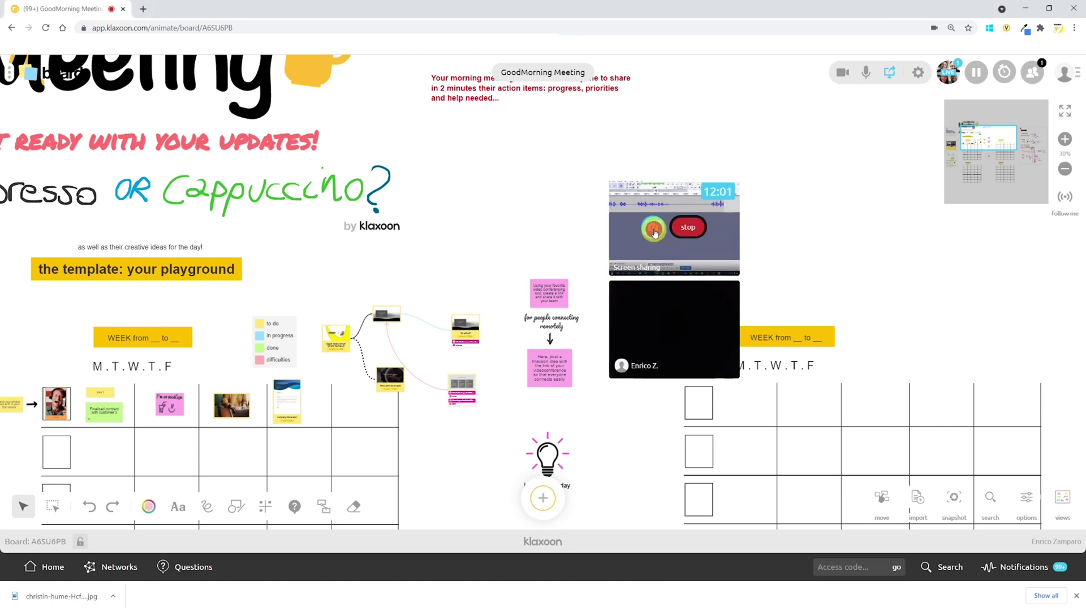
click(654, 228)
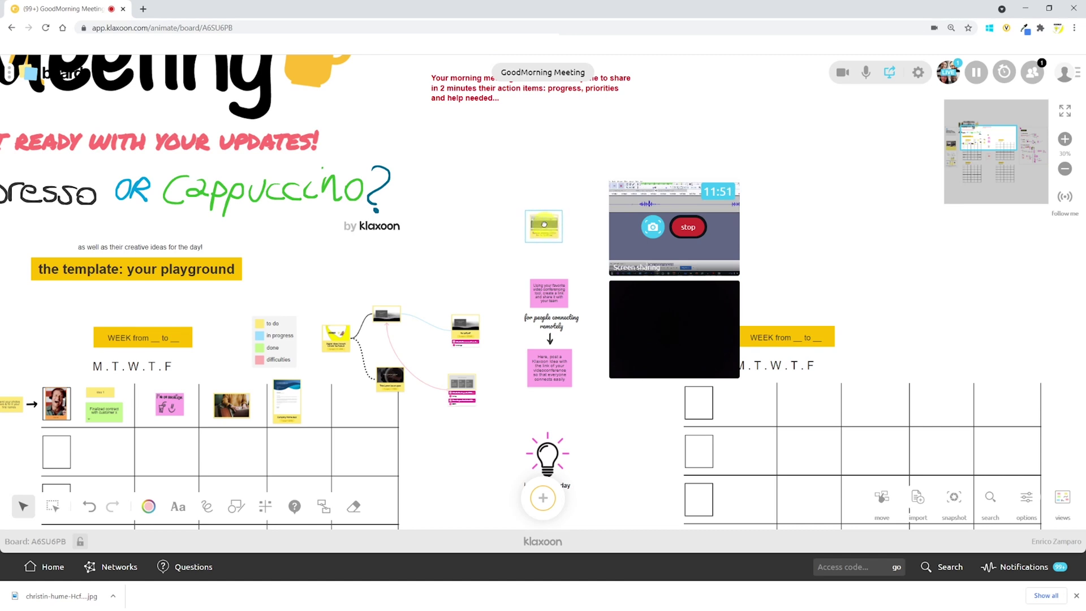
click(73, 306)
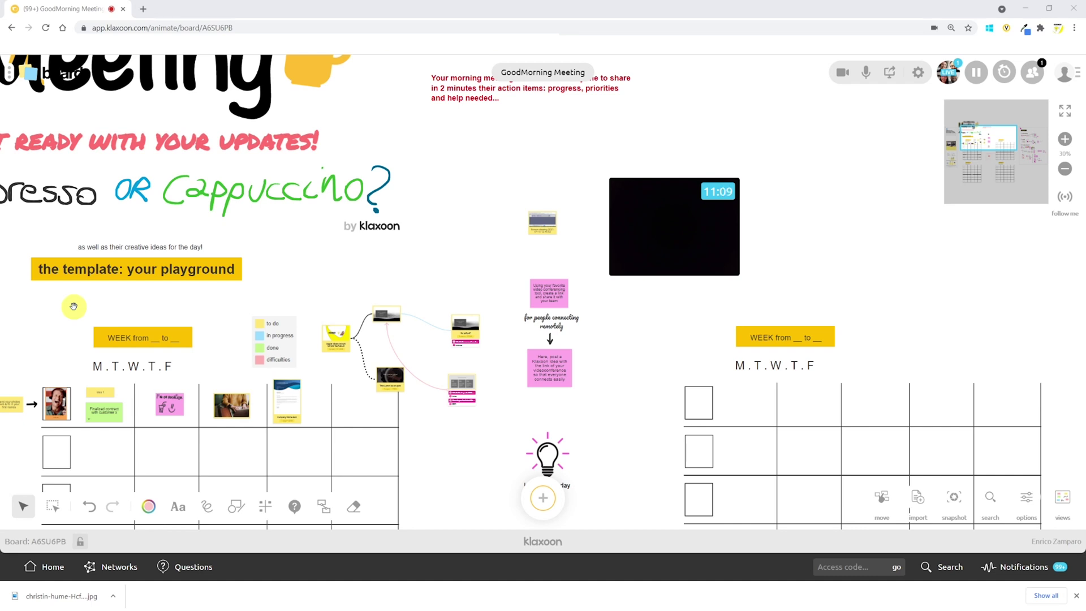
click(949, 73)
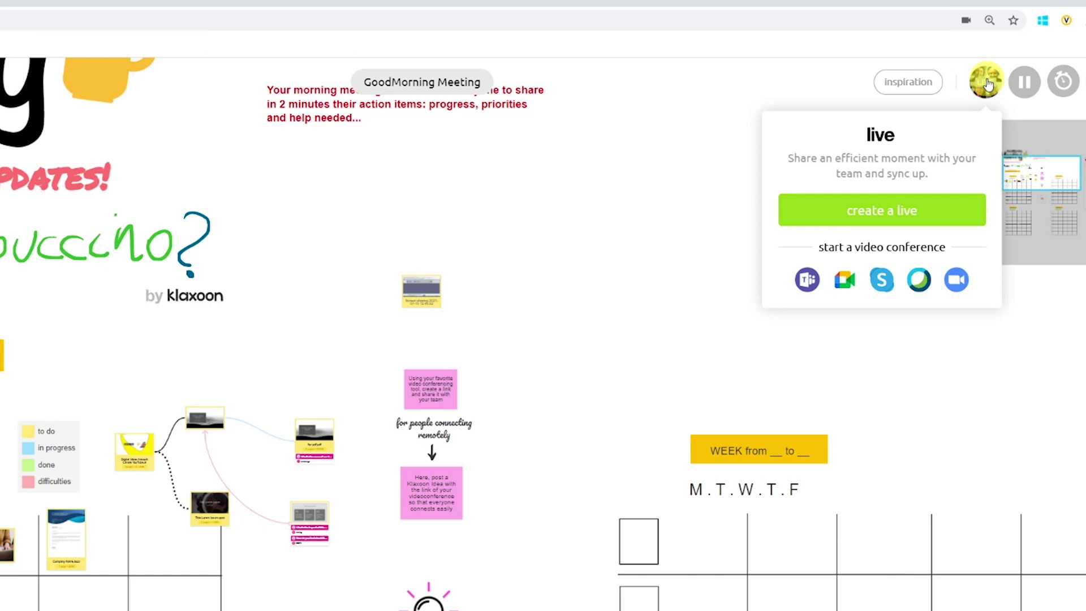
click(127, 315)
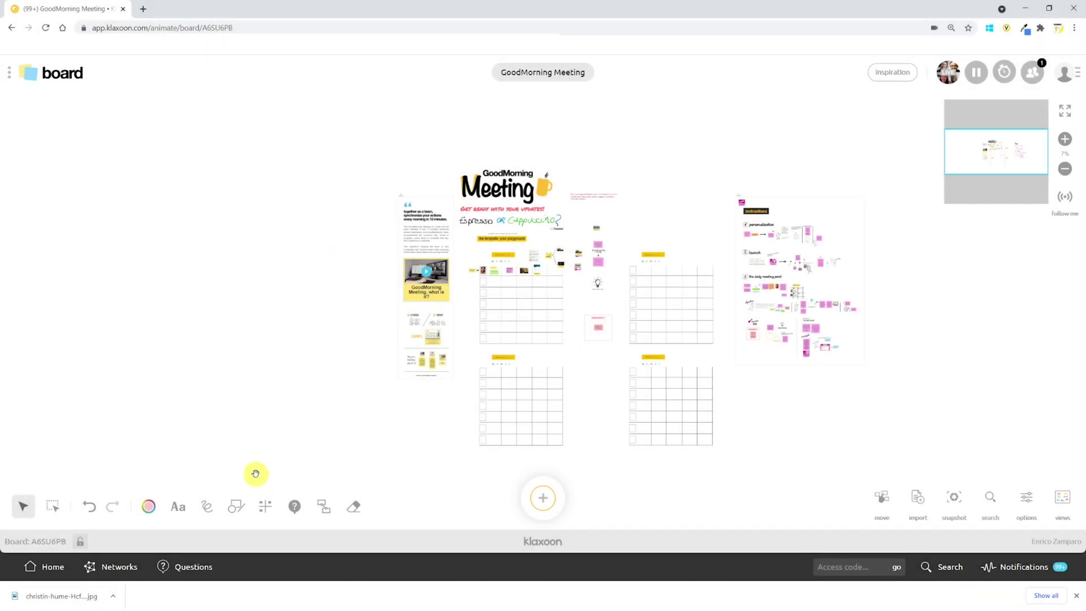
Draw a filled blue teardrop with the shape pen, then adjust its top and lower-left vertices
click(208, 506)
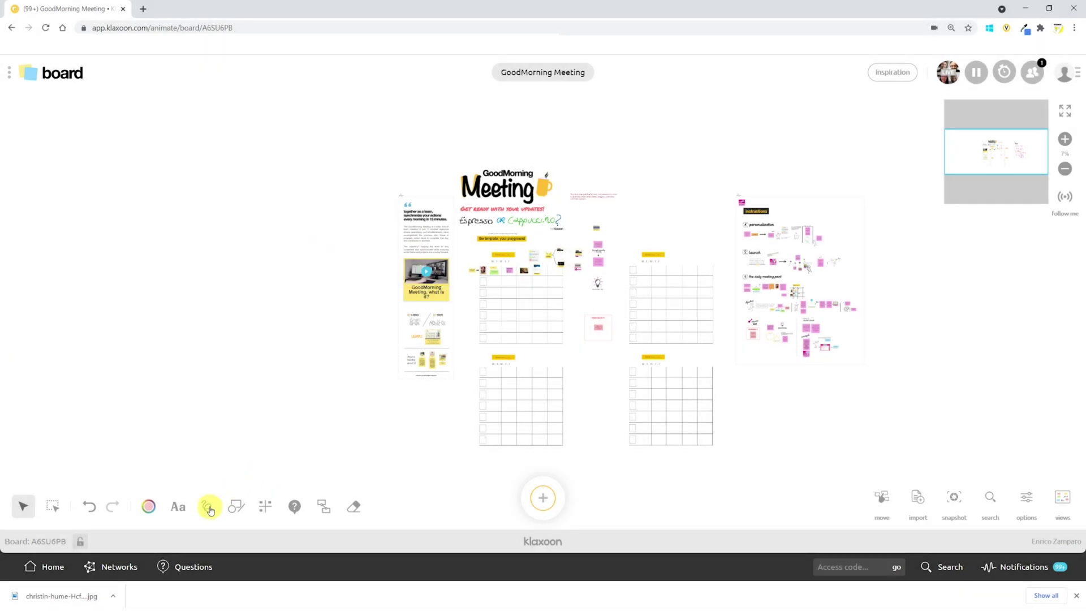
click(236, 506)
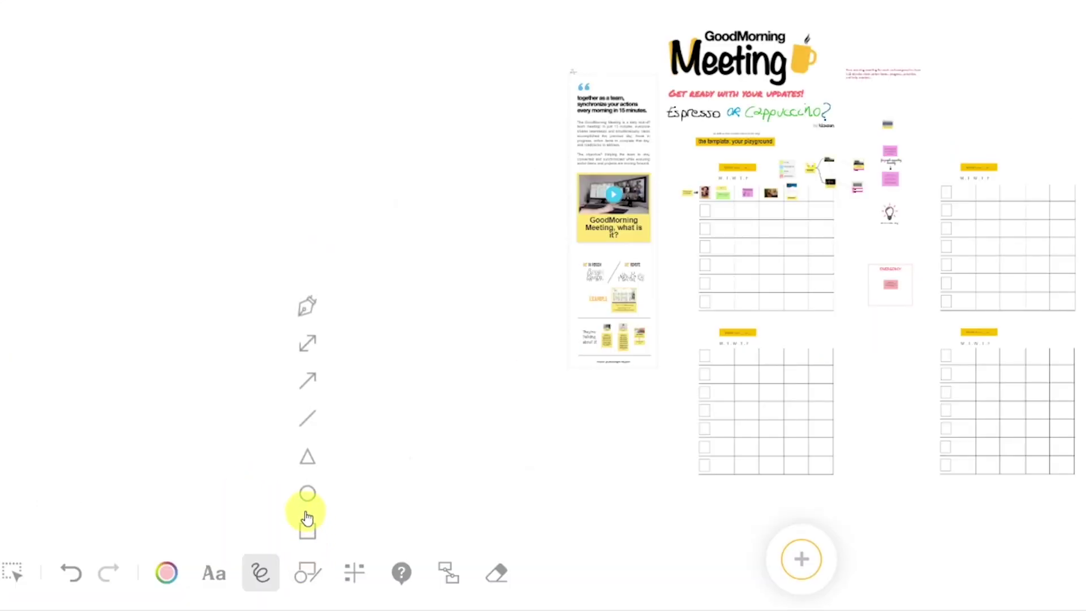
click(309, 310)
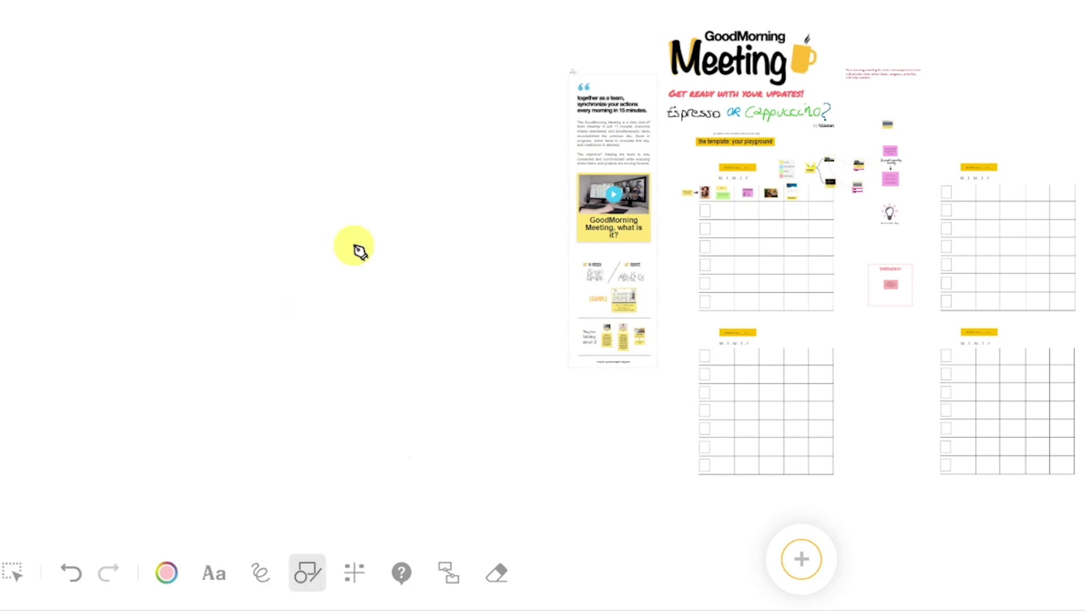
click(309, 576)
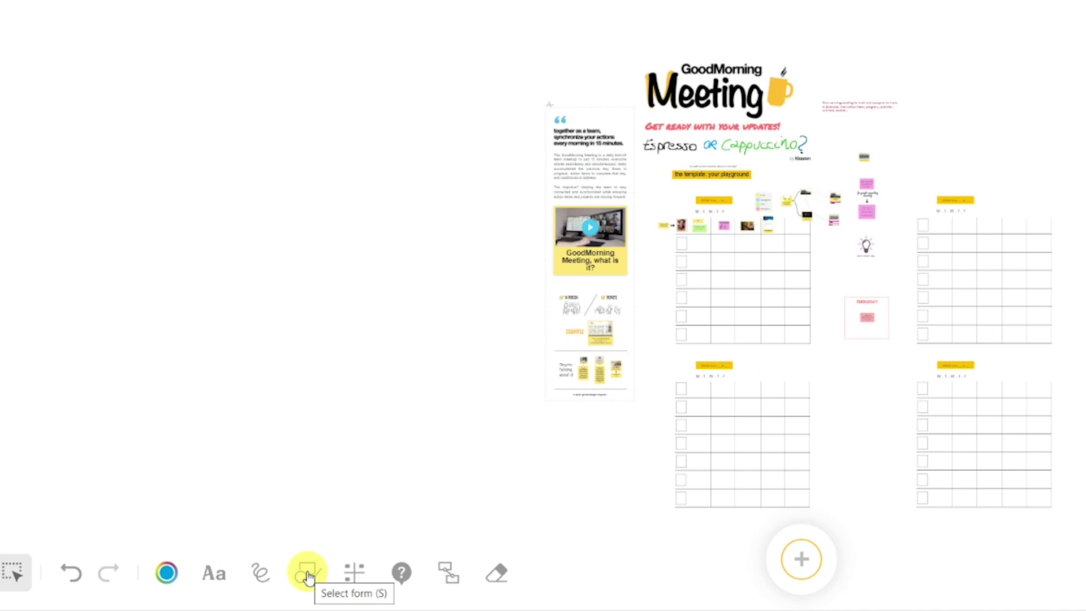
click(270, 115)
click(346, 453)
mouse_move(169, 396)
mouse_down()
mouse_move(181, 459)
mouse_move(202, 425)
mouse_move(181, 388)
mouse_up()
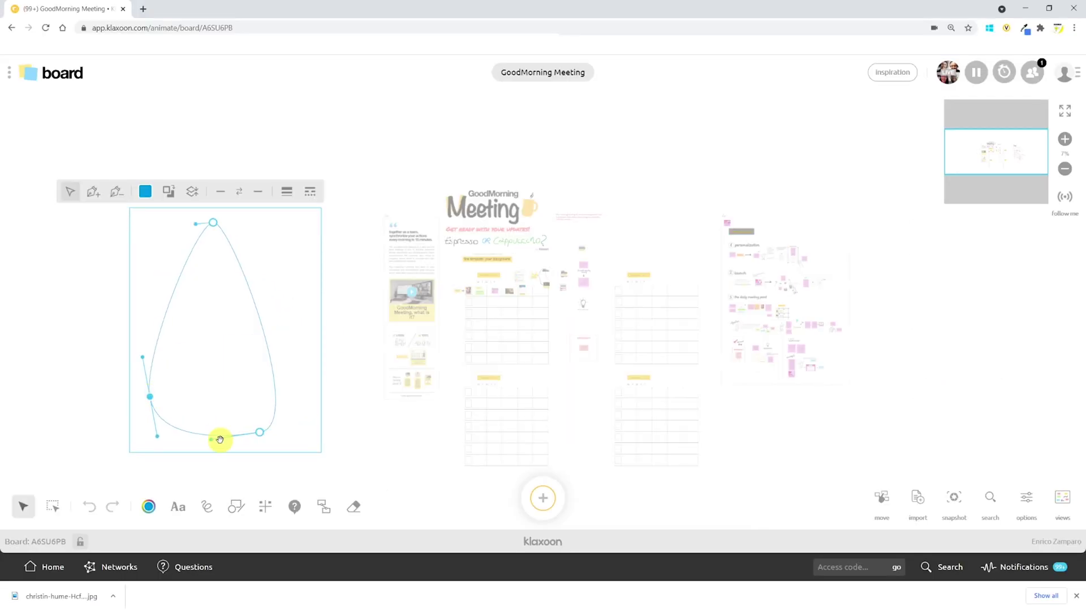
click(99, 240)
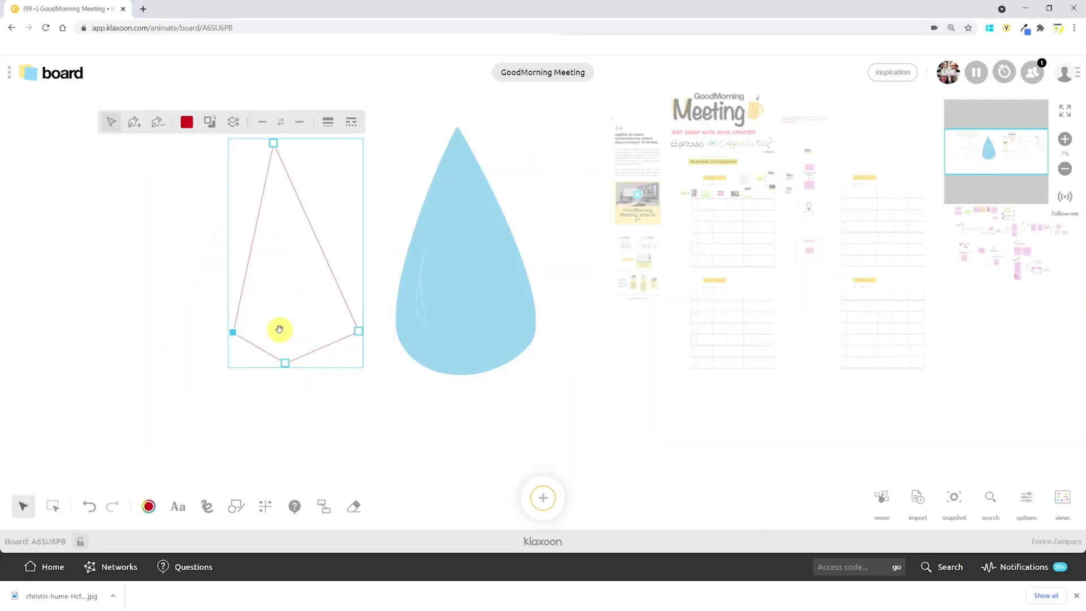
drag(273, 144, 278, 149)
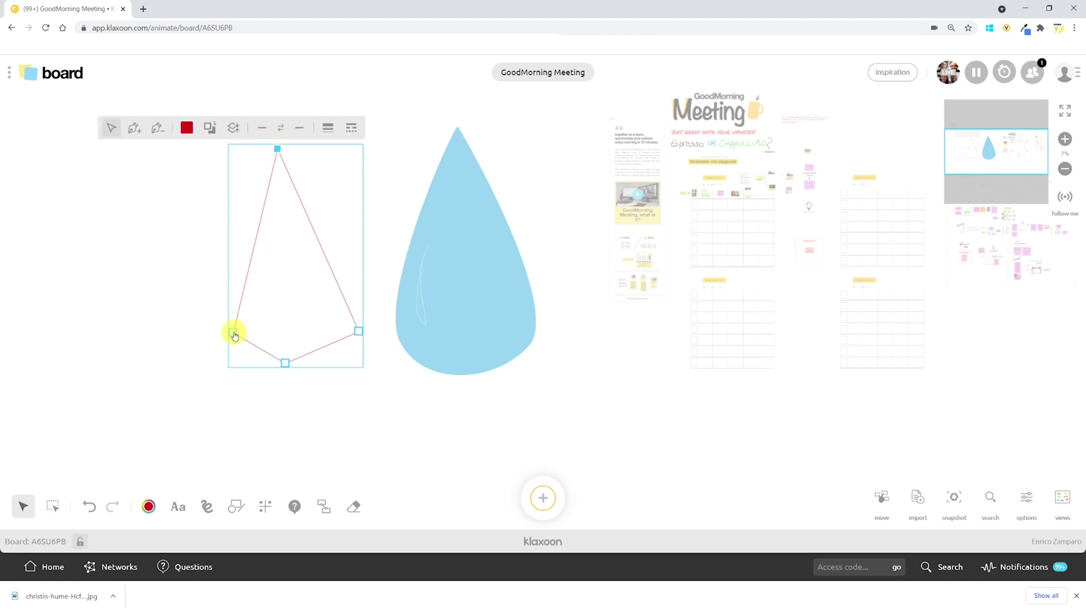
drag(235, 335, 227, 329)
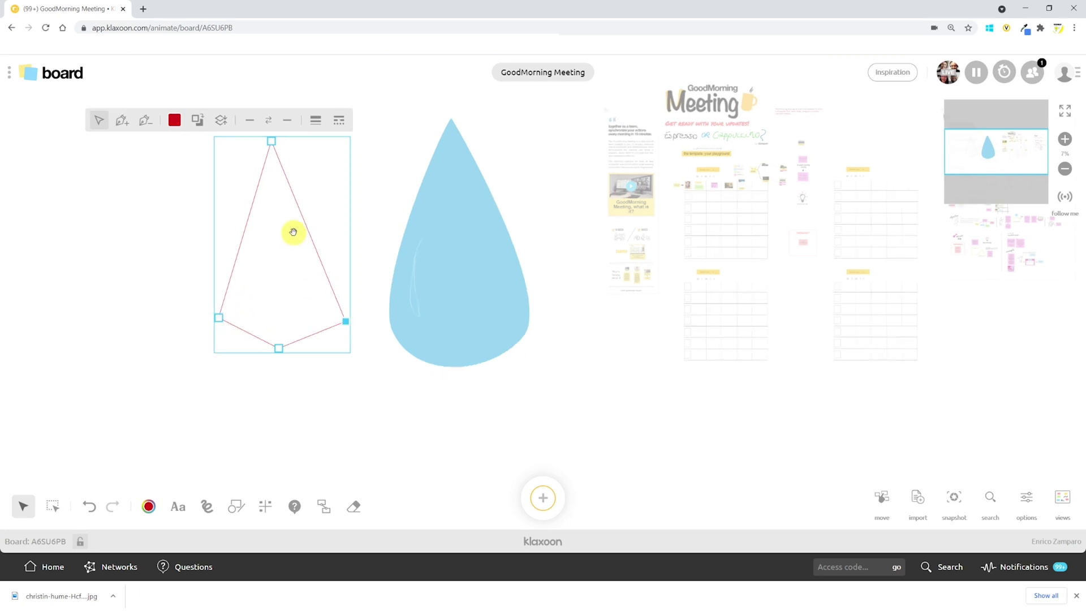
click(781, 416)
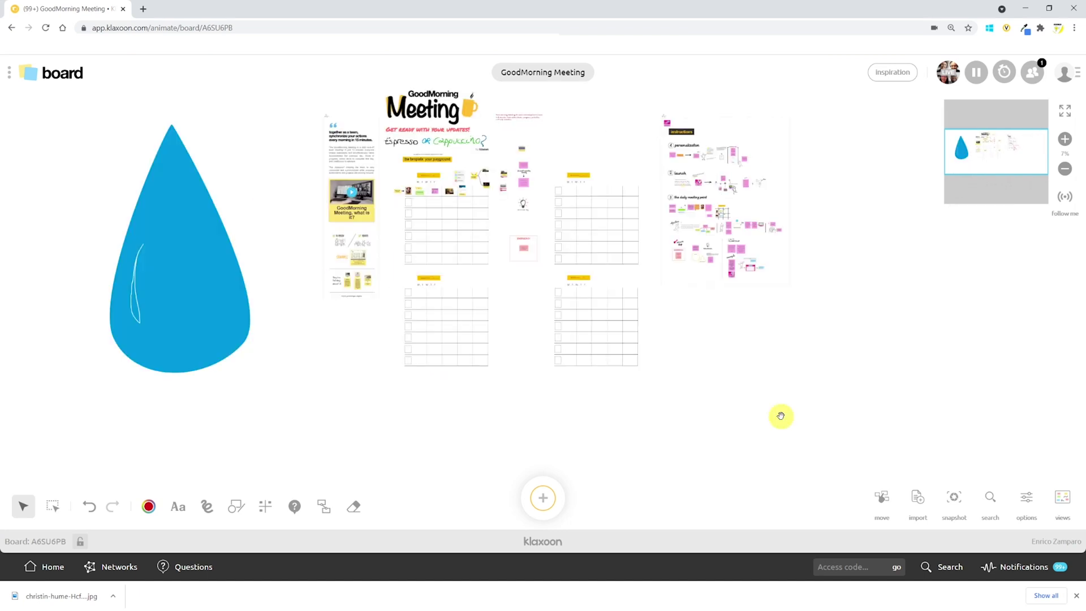